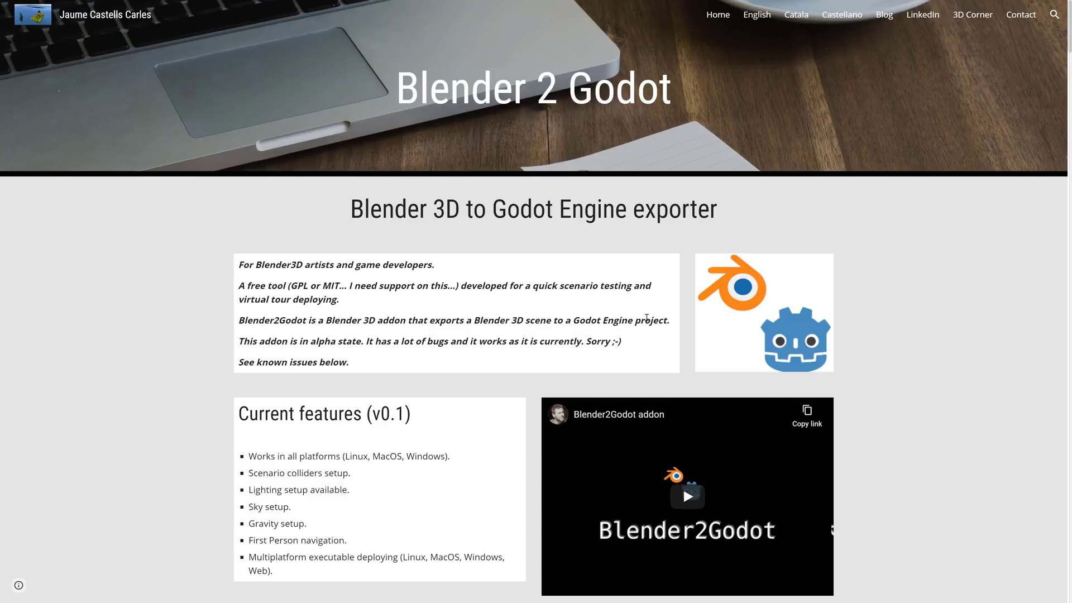
# Read the Blender 2 Godot page full screen in Edge, then switch to Blender.
pyautogui.press('F11')
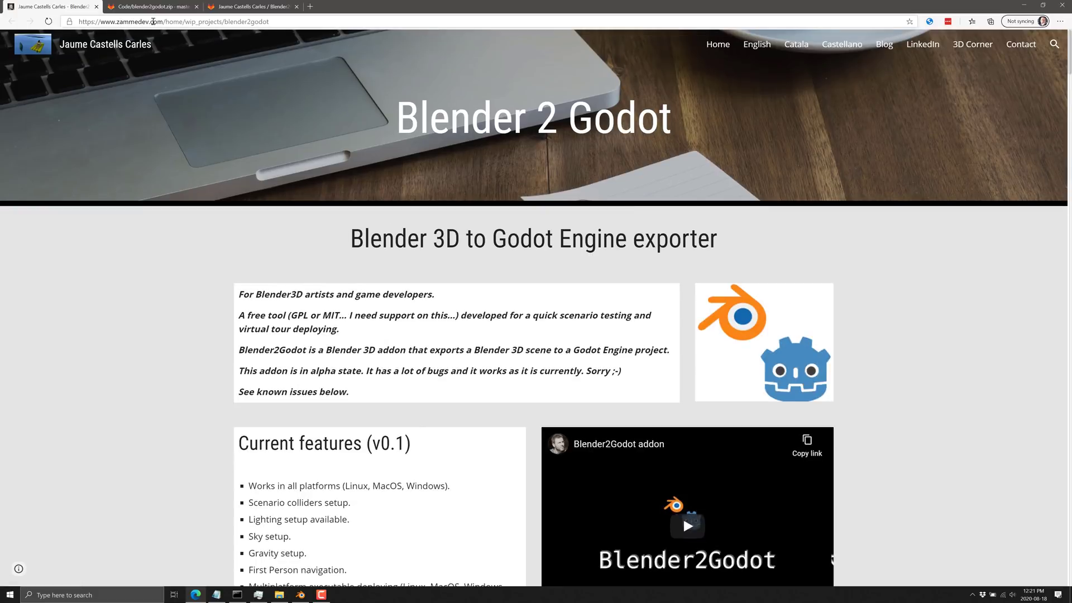
pyautogui.press('F11')
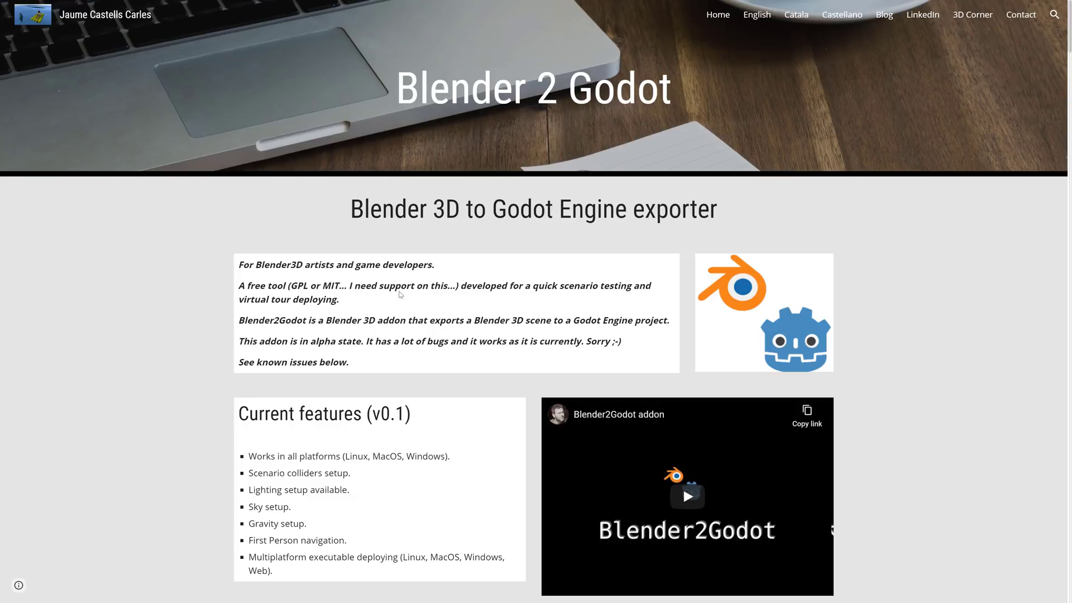
pyautogui.hotkey('alt', 'Tab')
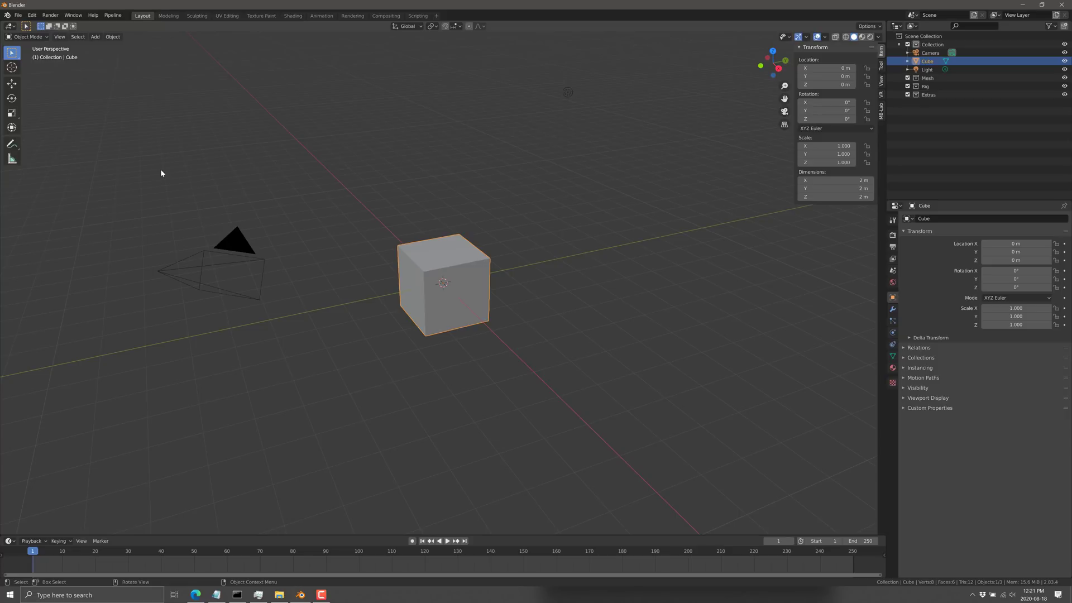
# Delete the default cube and open Preferences at the Add-ons section.
pyautogui.press('x')
pyautogui.click(456, 276)
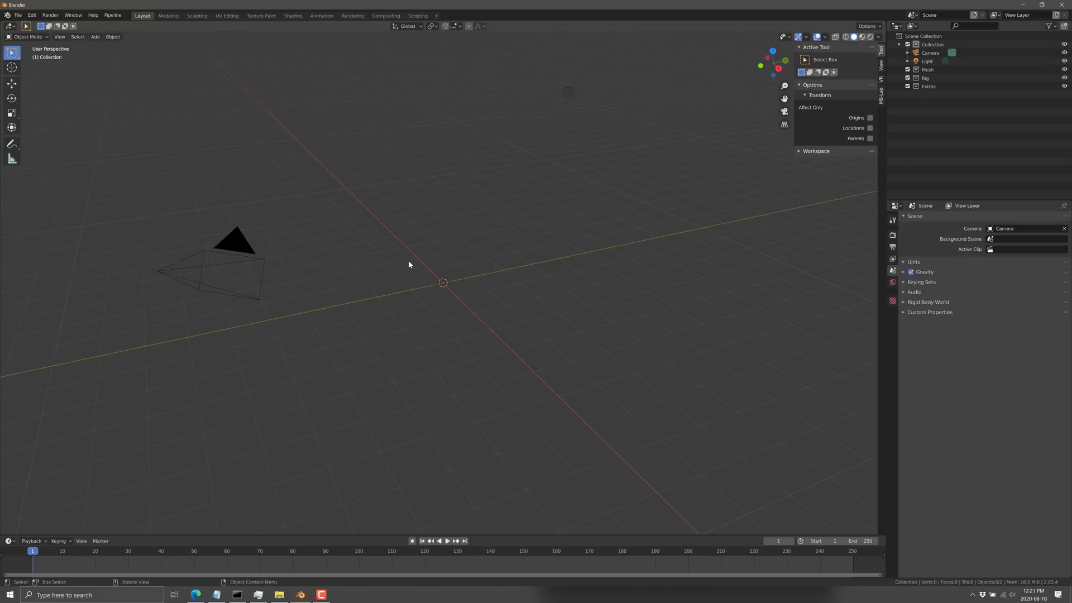
pyautogui.click(32, 15)
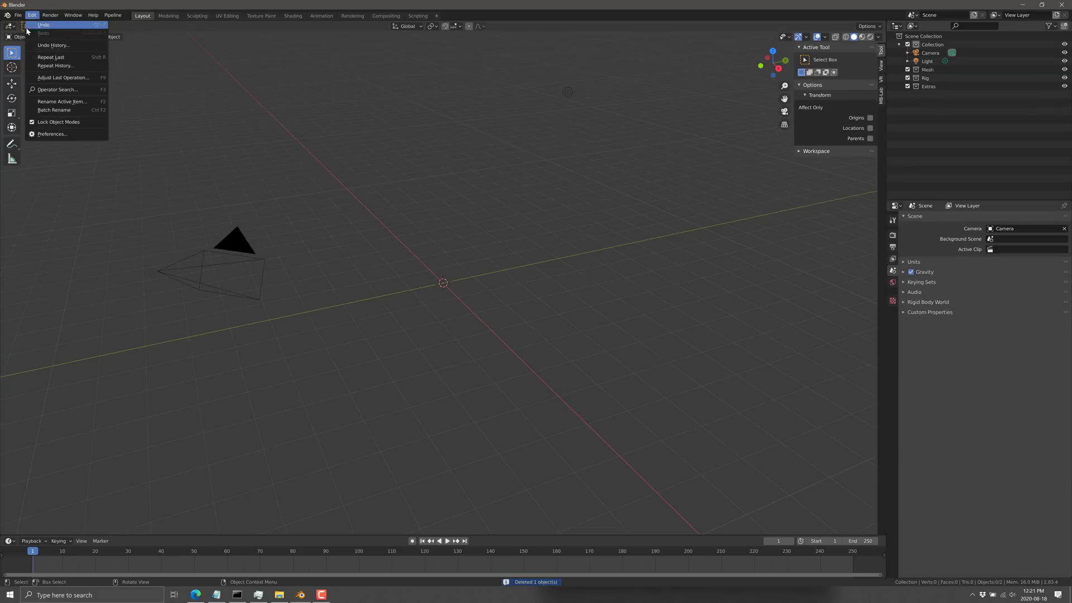
pyautogui.click(51, 134)
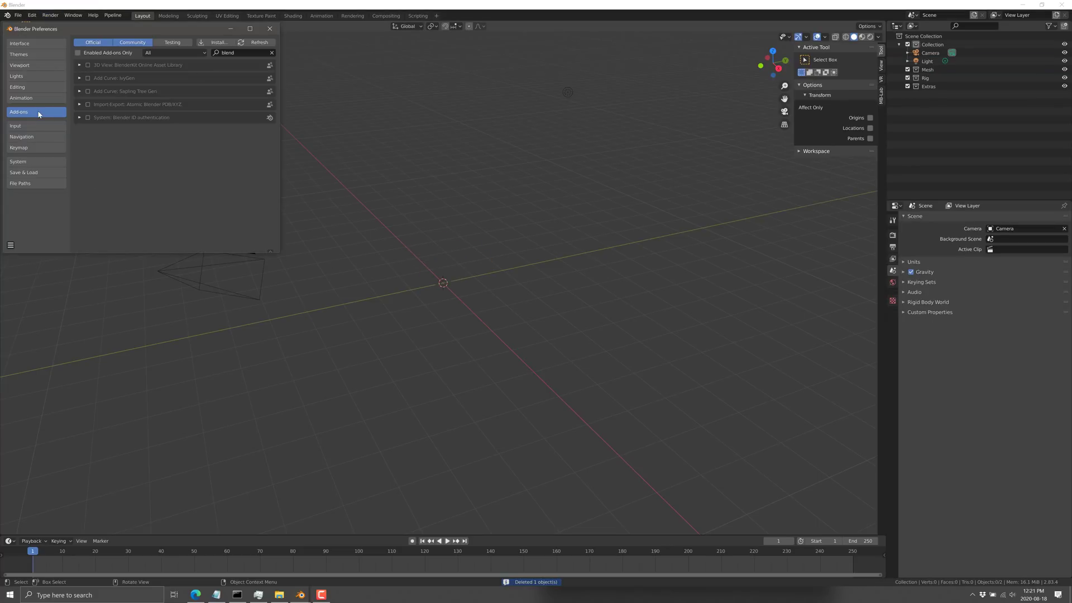
# Install blender2godot.zip from Downloads and enable the Blender2Godot add-on.
pyautogui.click(218, 44)
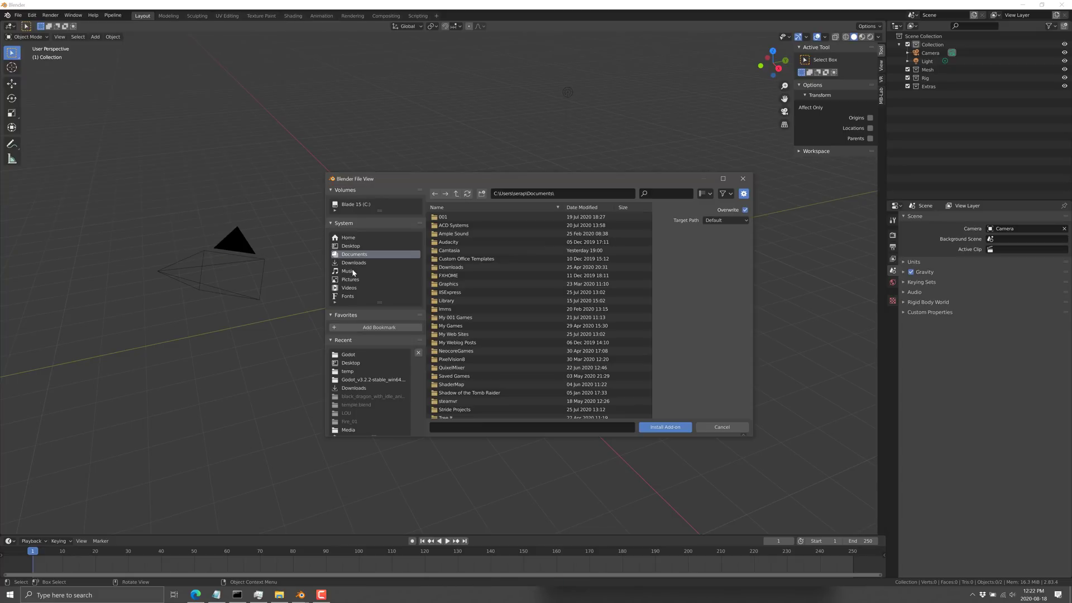
pyautogui.click(366, 389)
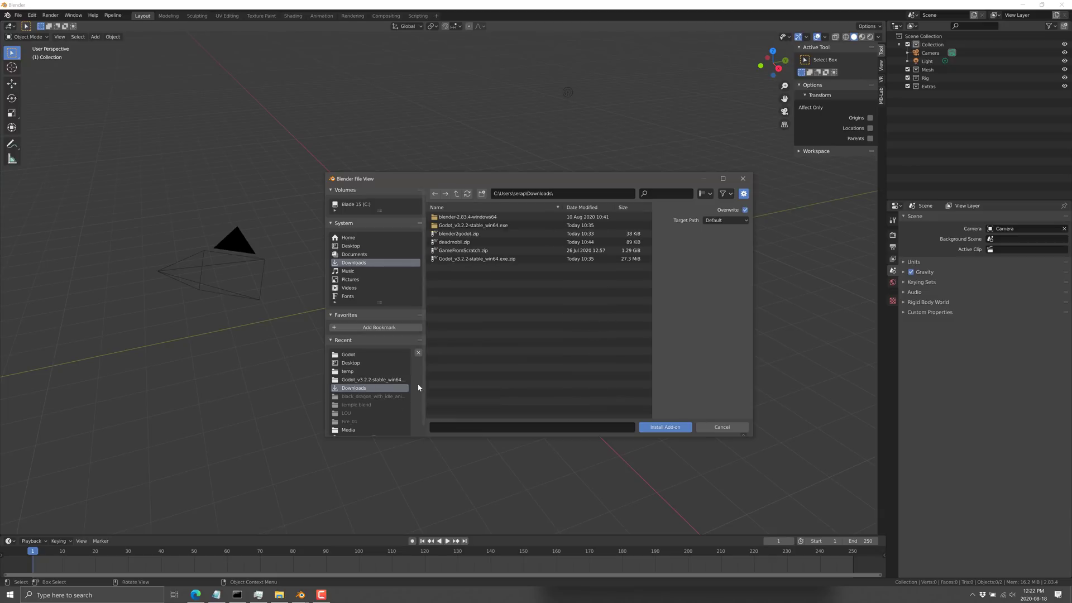
pyautogui.click(461, 234)
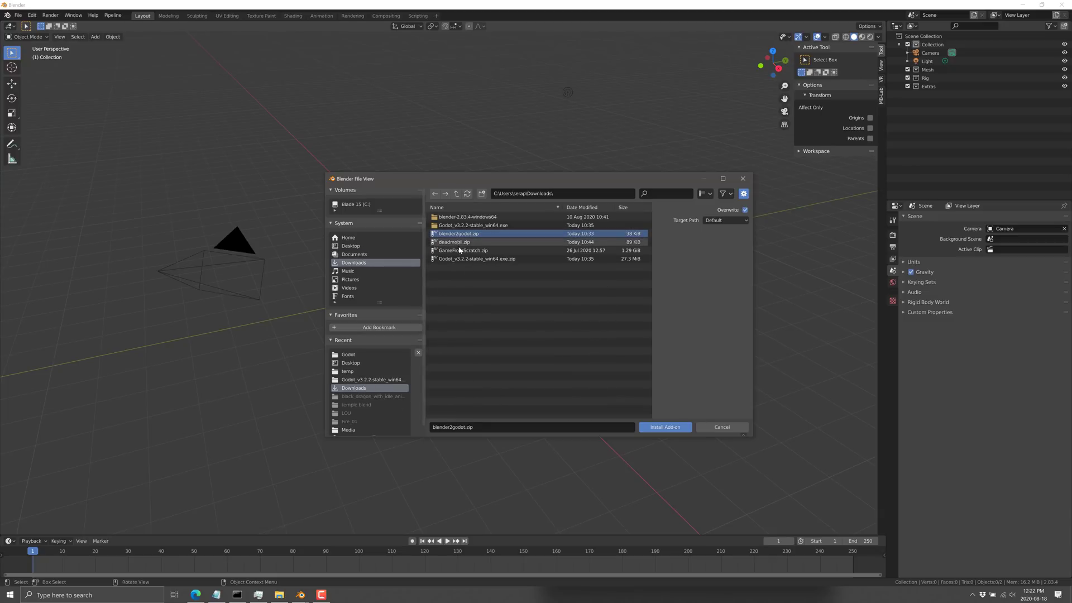
pyautogui.click(664, 428)
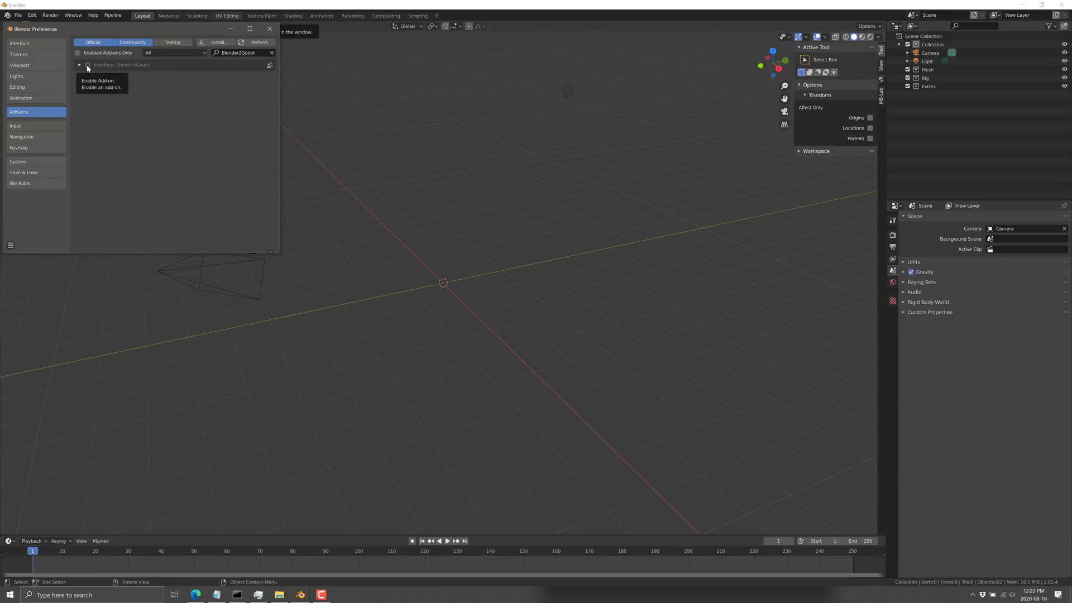
pyautogui.click(88, 66)
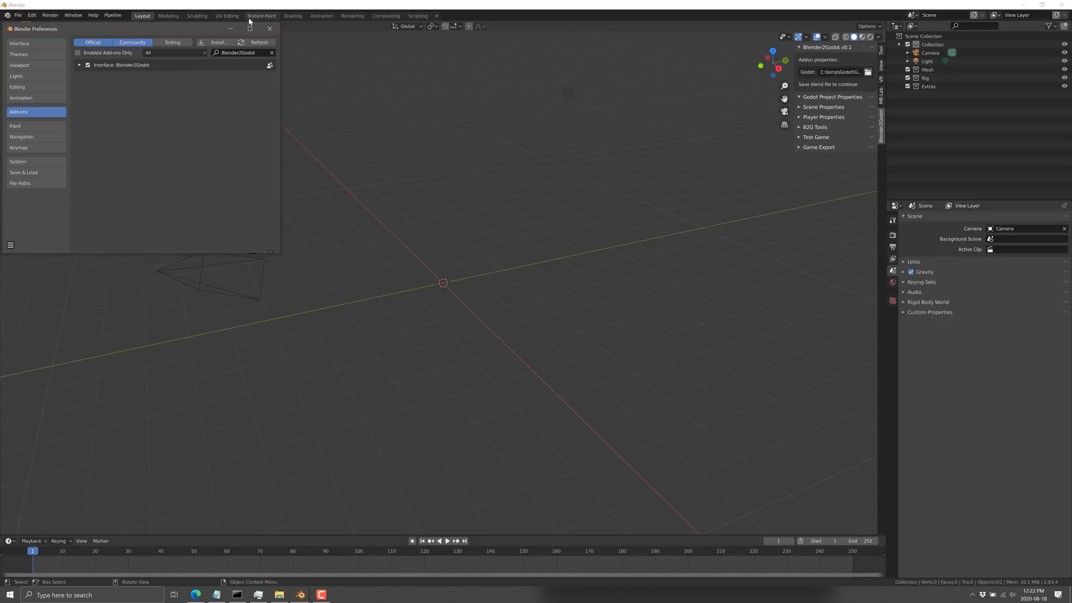
pyautogui.click(270, 29)
# Bring back the Blender2Godot sidebar and add a Suzanne monkey mesh at the origin.
pyautogui.press('n')
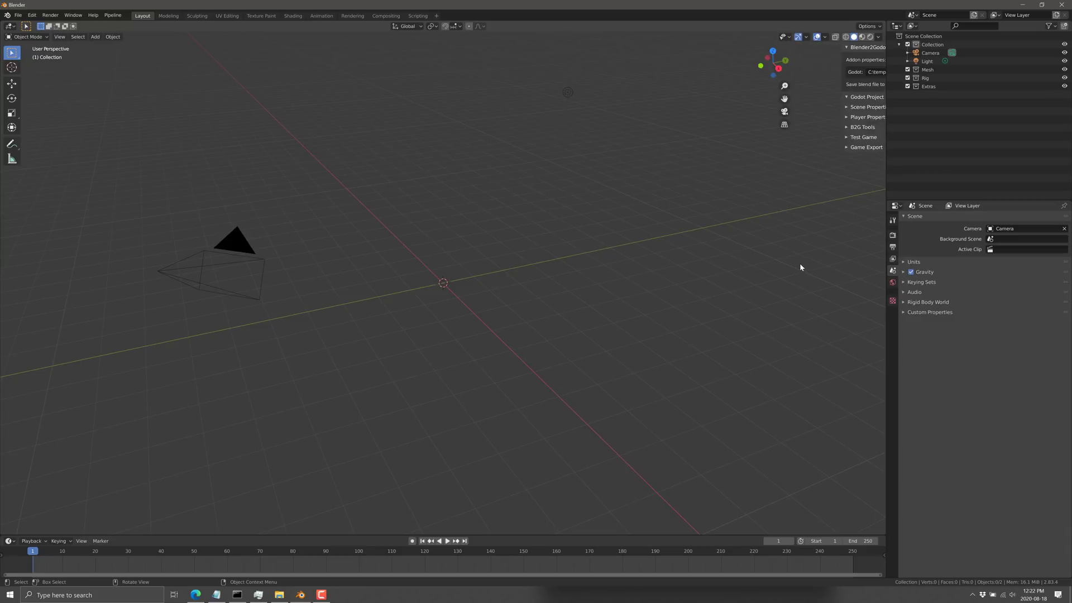
pyautogui.click(884, 52)
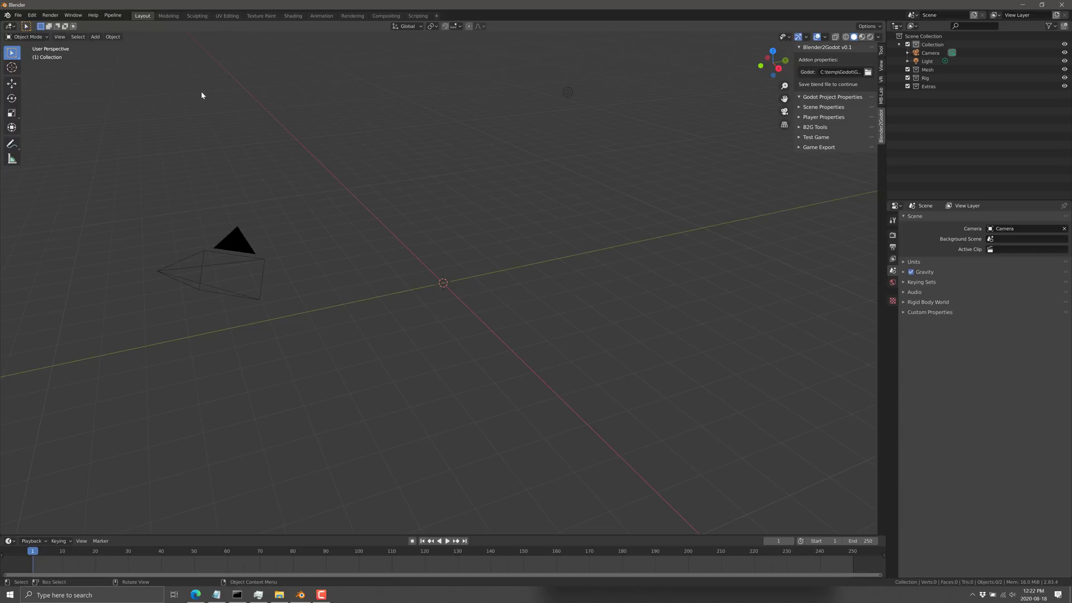
pyautogui.click(95, 37)
pyautogui.moveTo(111, 45)
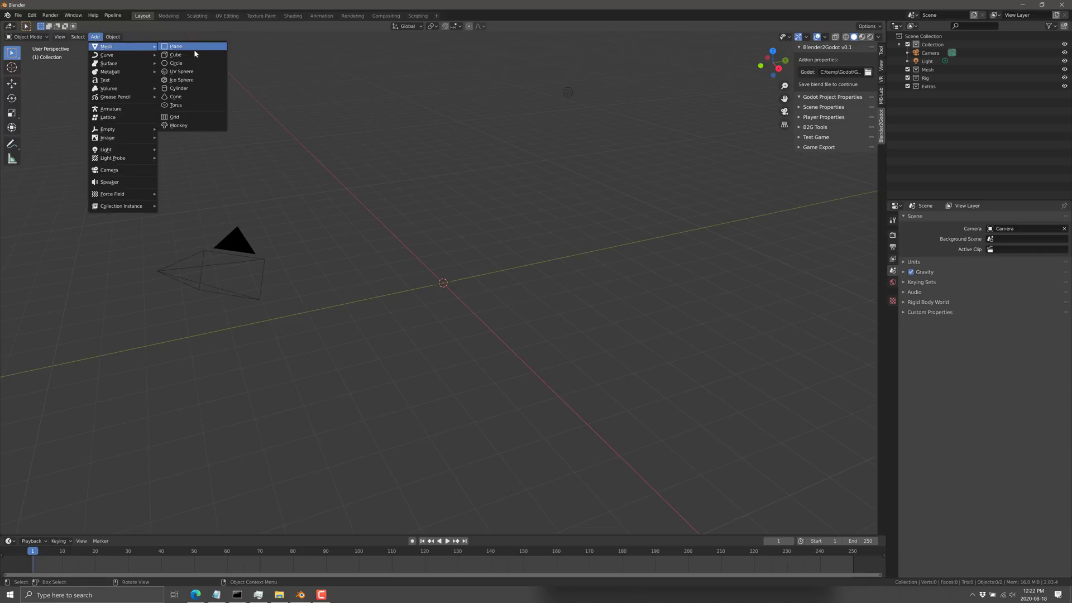
pyautogui.click(192, 118)
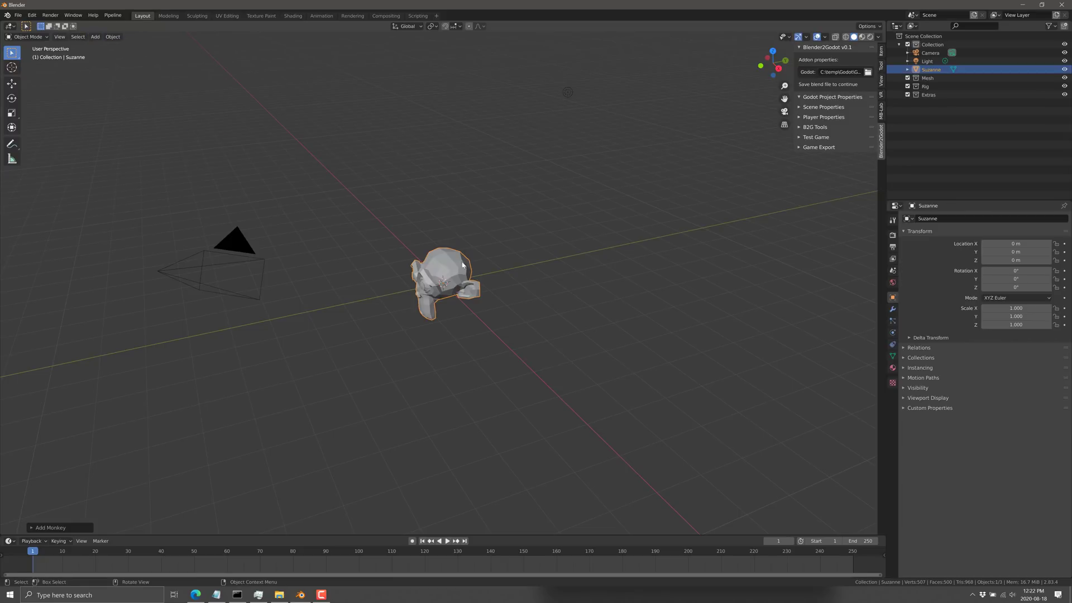
# Duplicate the monkey four times, placing copies right, above, upper left and upper right.
pyautogui.hotkey('shift', 'd')
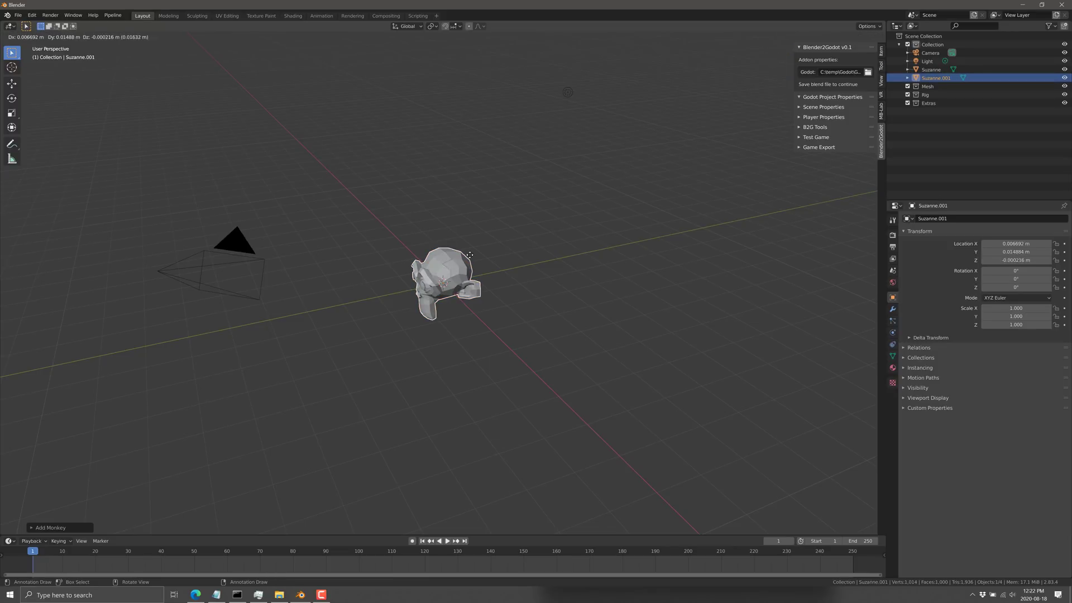
pyautogui.click(546, 250)
pyautogui.hotkey('shift', 'd')
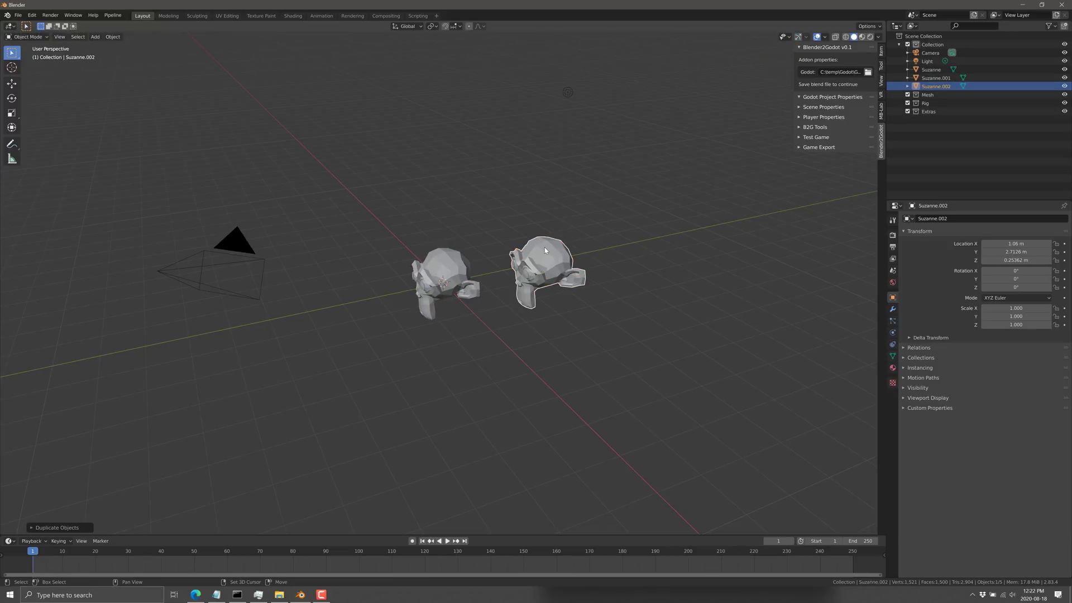
pyautogui.click(458, 199)
pyautogui.hotkey('shift', 'd')
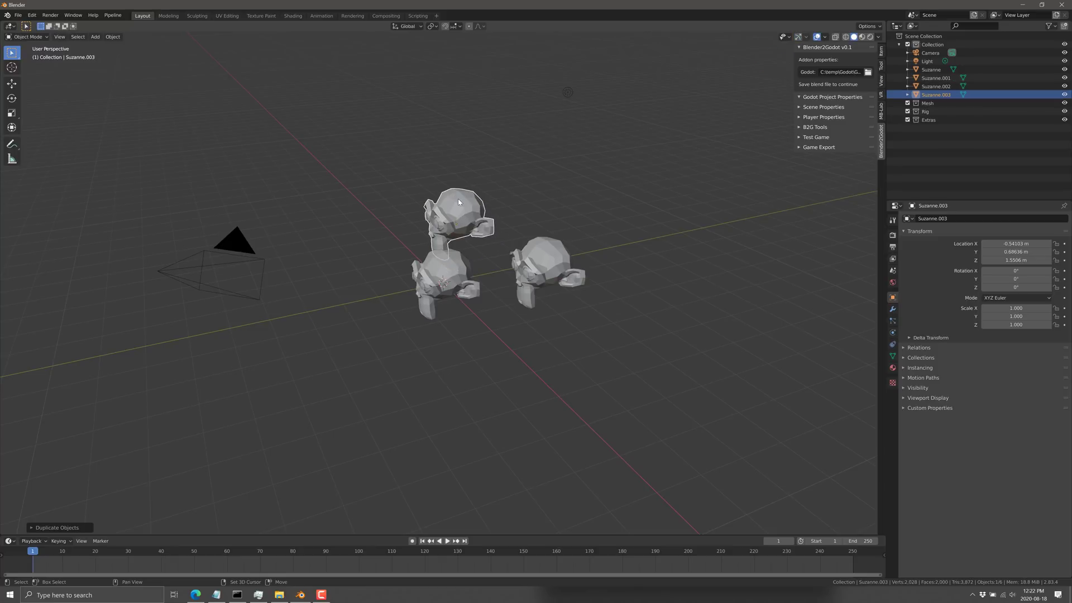
pyautogui.click(331, 186)
pyautogui.hotkey('shift', 'd')
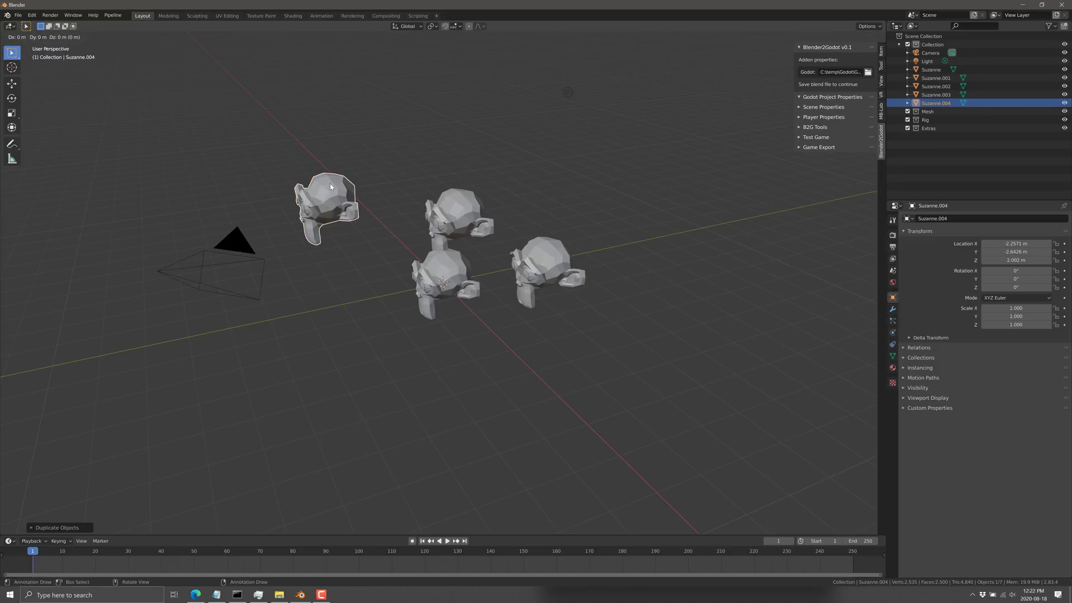
pyautogui.click(501, 134)
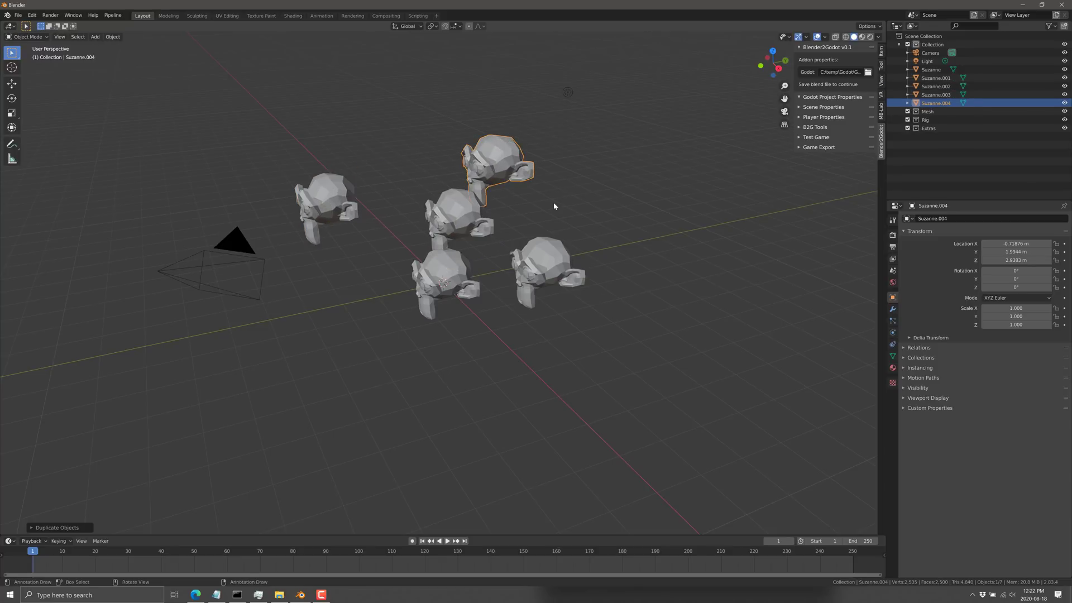
# UV-unwrap Suzanne.004's mesh in Edit Mode.
pyautogui.press('Tab')
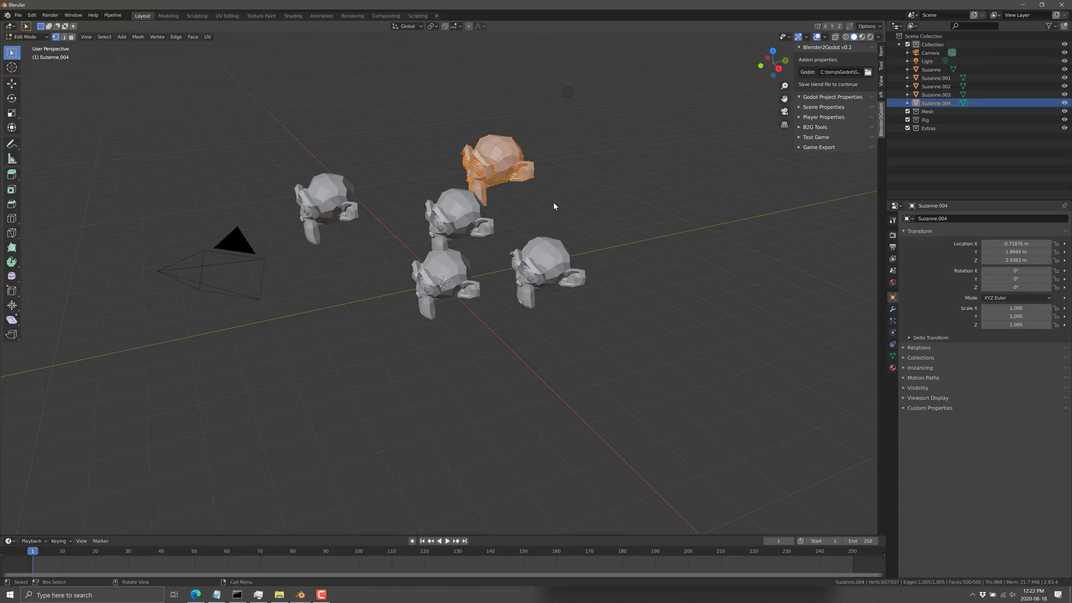
pyautogui.press('u')
pyautogui.click(554, 208)
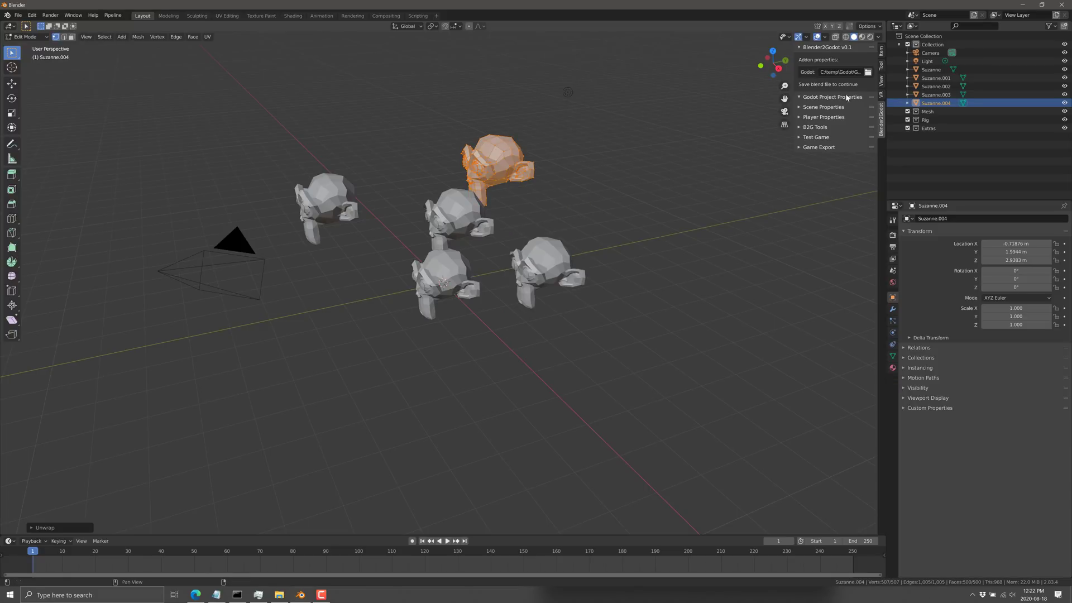
# Give Suzanne.004 a new blue base-color material and view it in Material Preview.
pyautogui.click(892, 368)
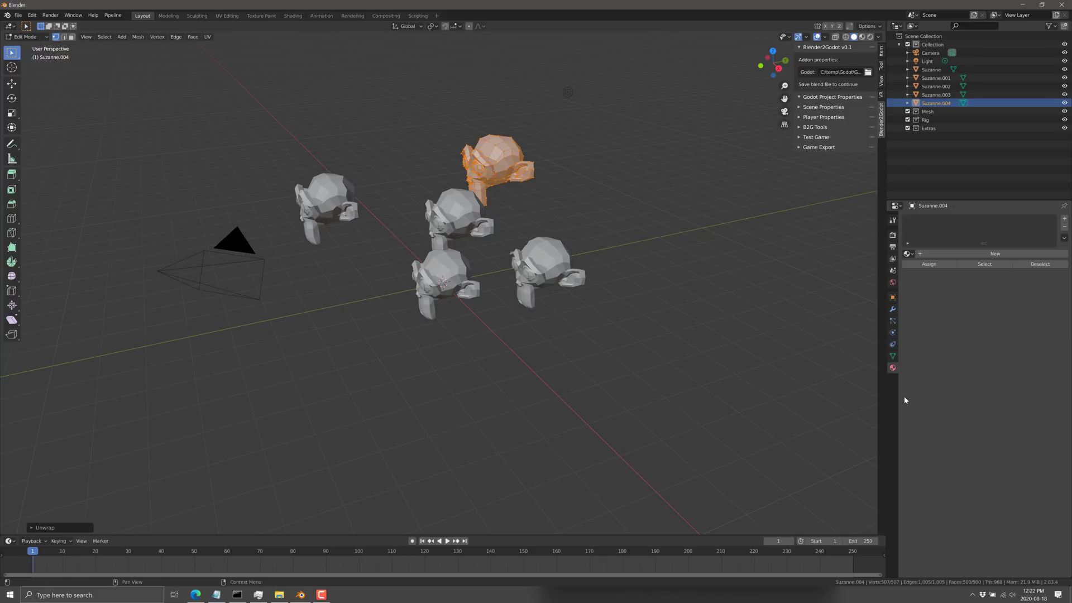
pyautogui.click(1006, 254)
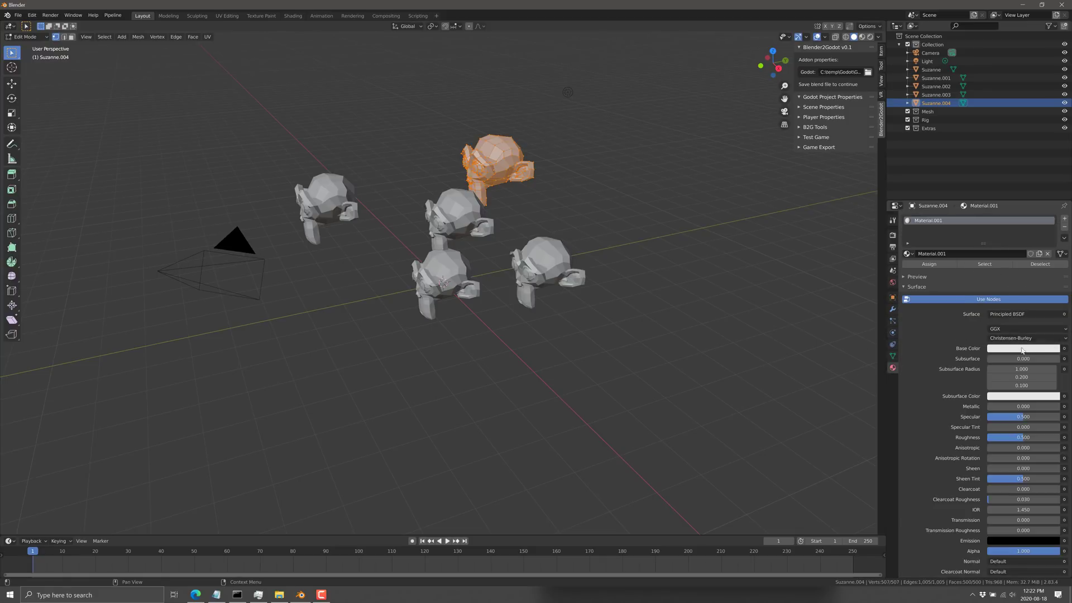
pyautogui.click(1022, 350)
pyautogui.moveTo(1039, 315); pyautogui.dragTo(988, 316)
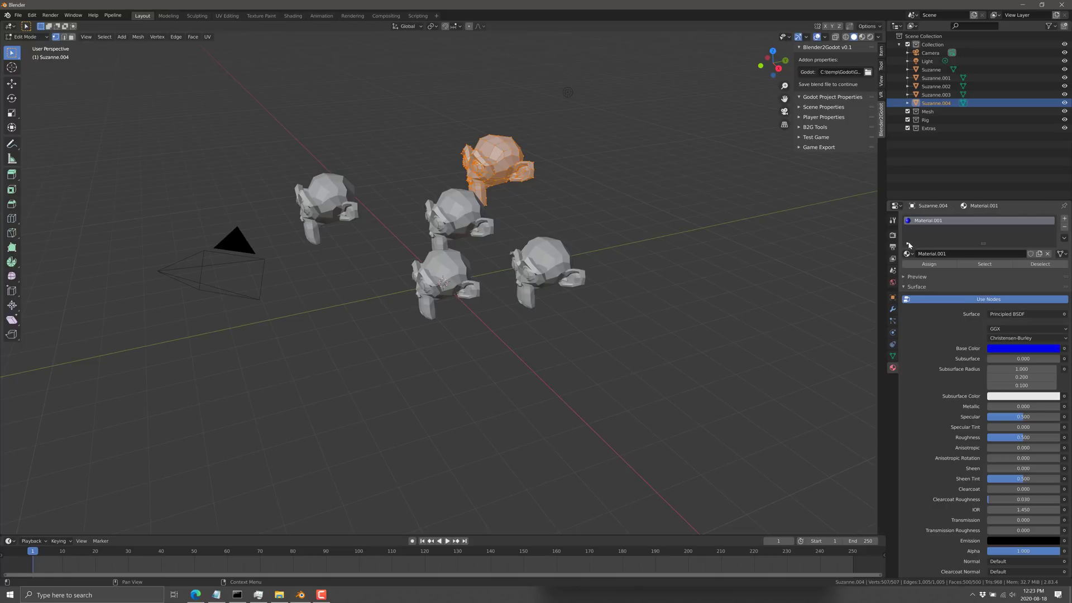
pyautogui.click(862, 37)
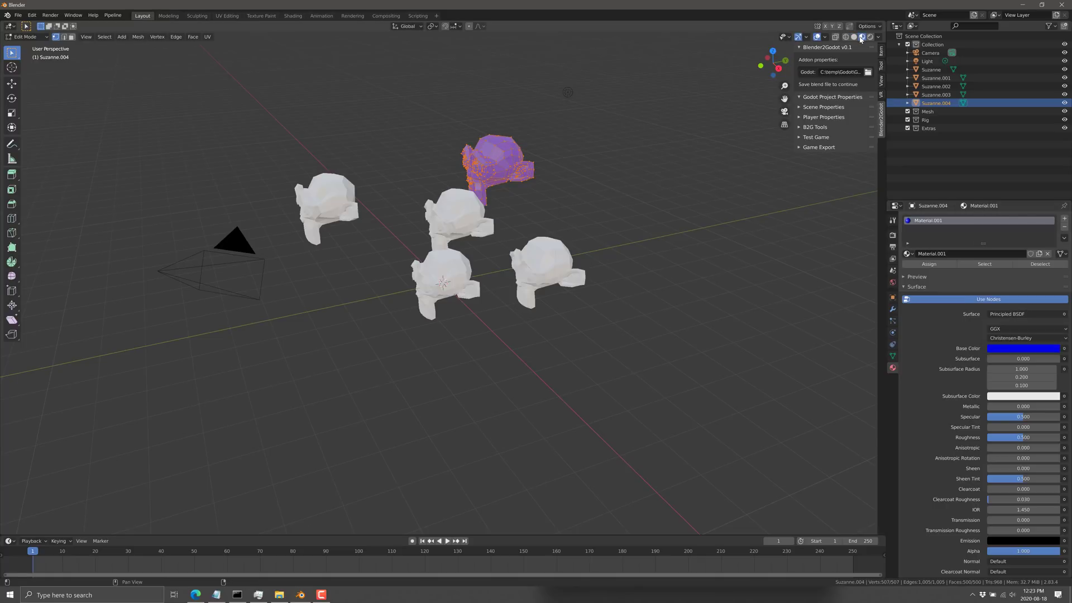
pyautogui.click(633, 307)
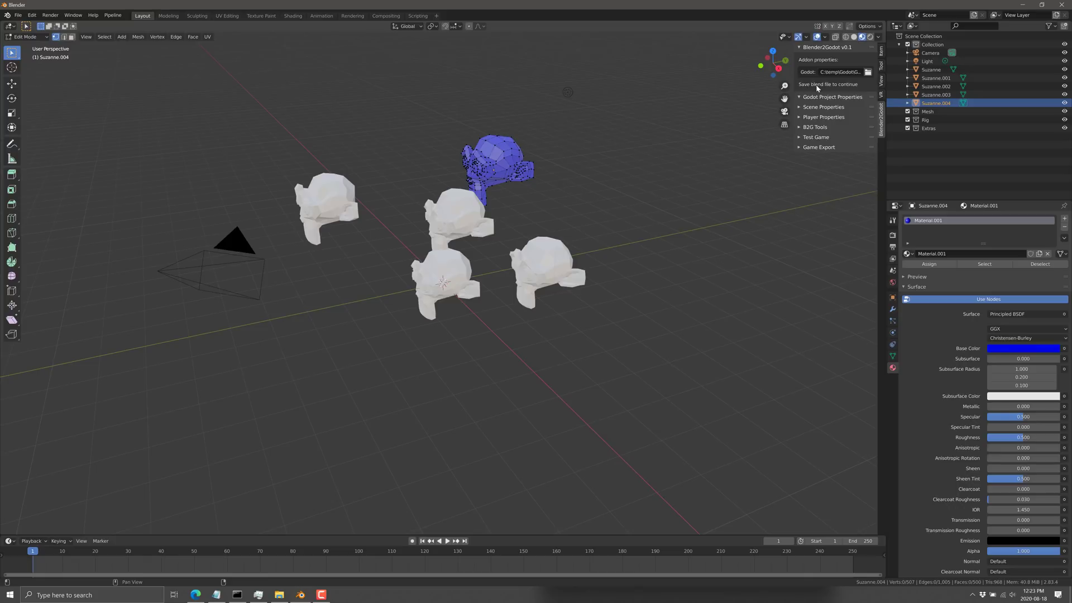
# Save the scene as inmytempfolderexample.blend in C:\temp.
pyautogui.click(17, 15)
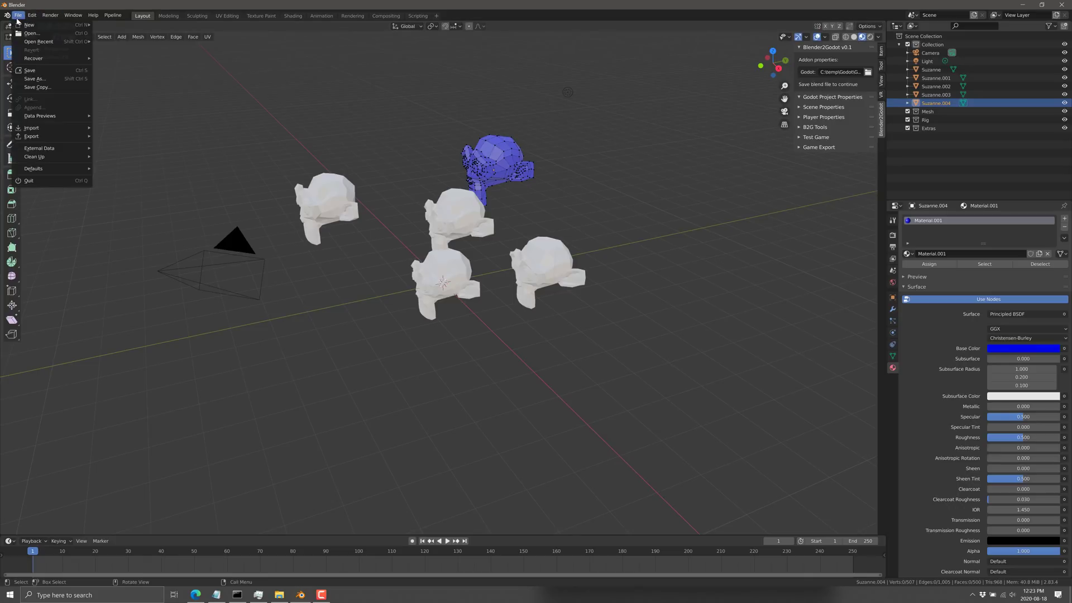
pyautogui.click(33, 80)
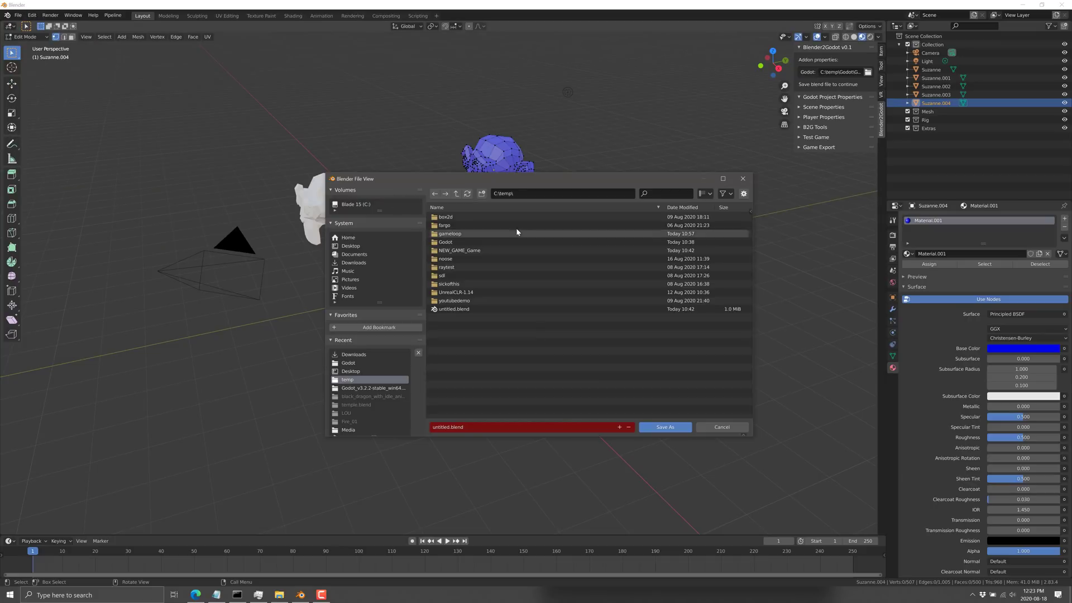
pyautogui.click(479, 428)
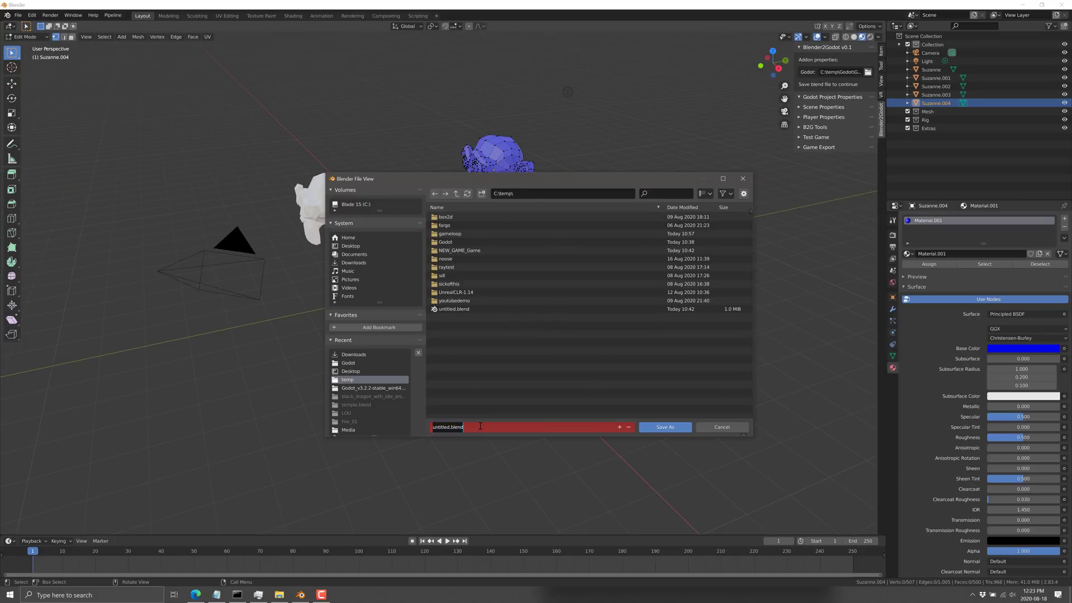
pyautogui.write('inmytempfolderexample')
pyautogui.press('Return')
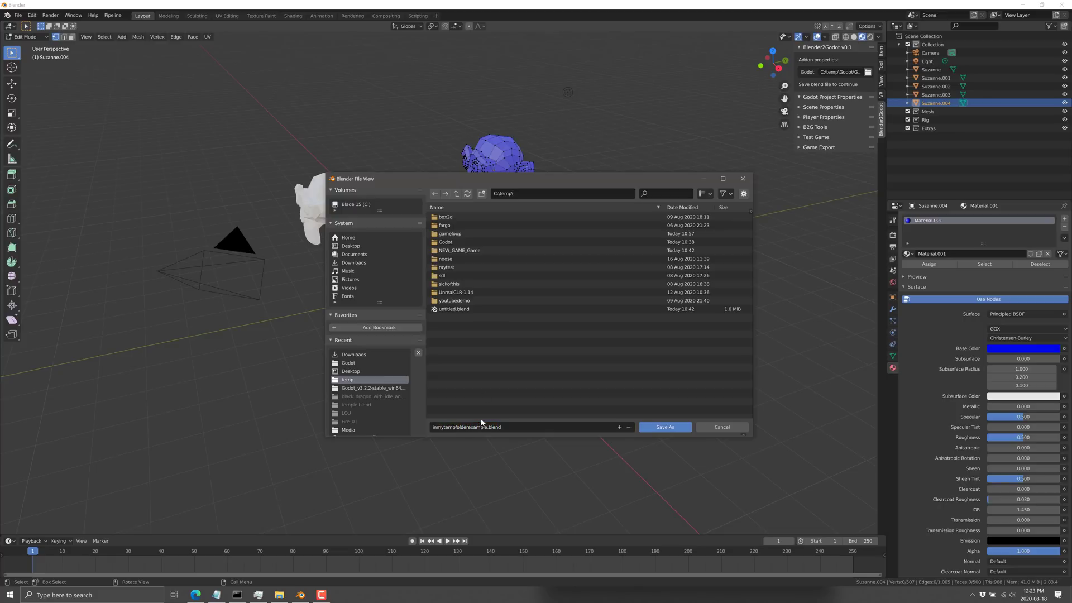
pyautogui.click(672, 428)
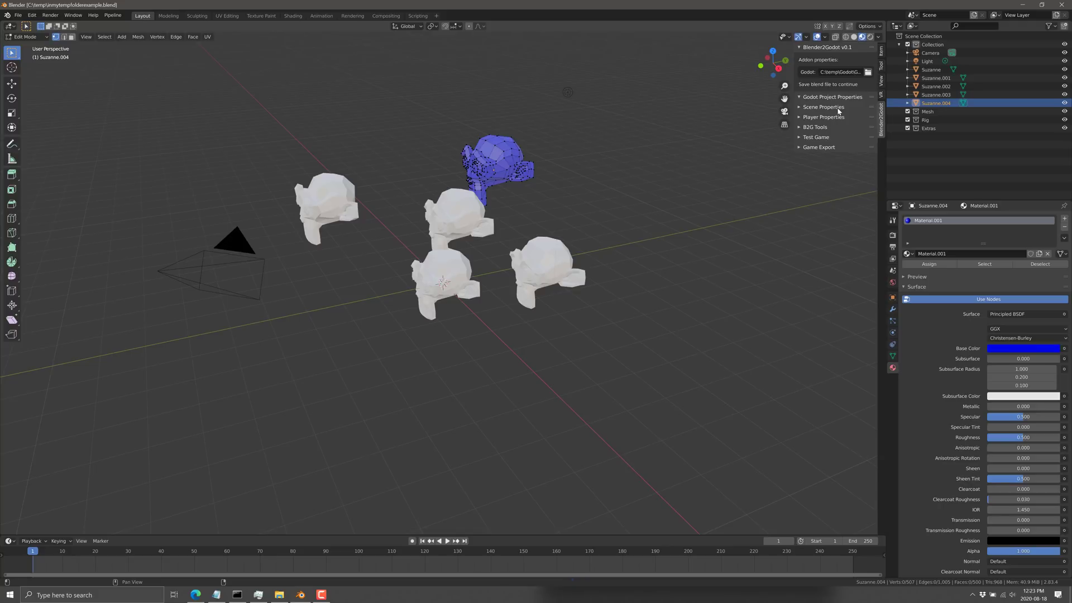
# Point Blender2Godot to Godot.exe and name the project SUPERGAME9000.
pyautogui.click(867, 73)
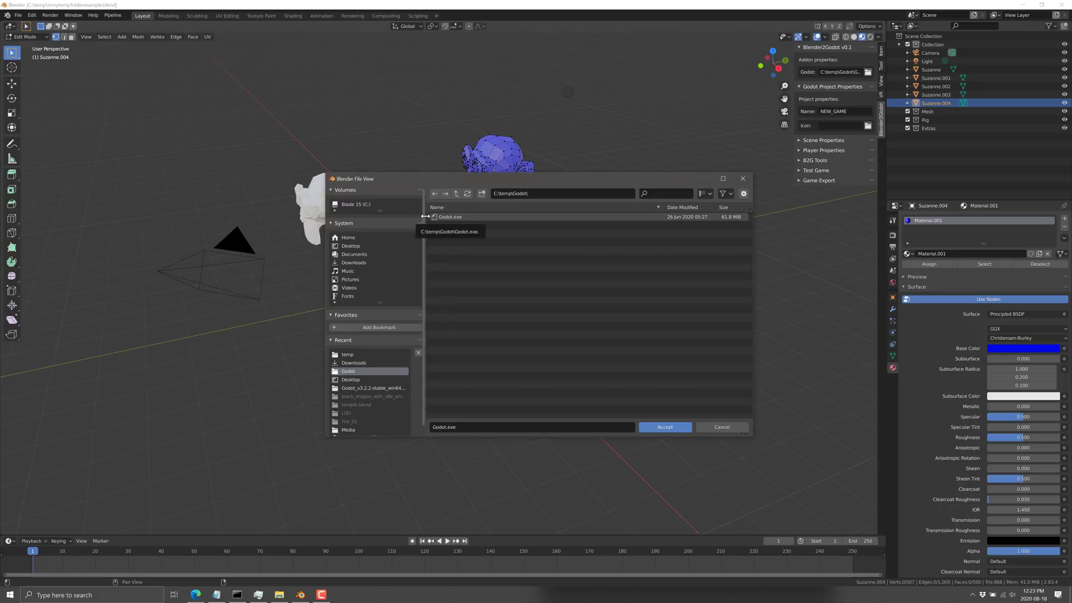
pyautogui.doubleClick(457, 219)
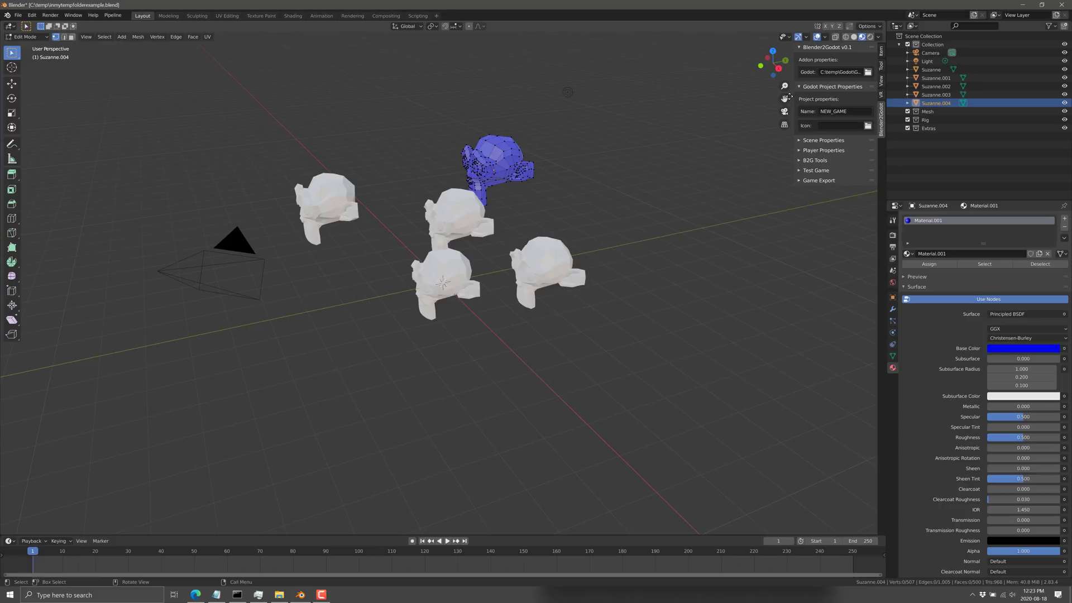
pyautogui.click(822, 114)
pyautogui.press('Home')
pyautogui.write('SUPERGAME')
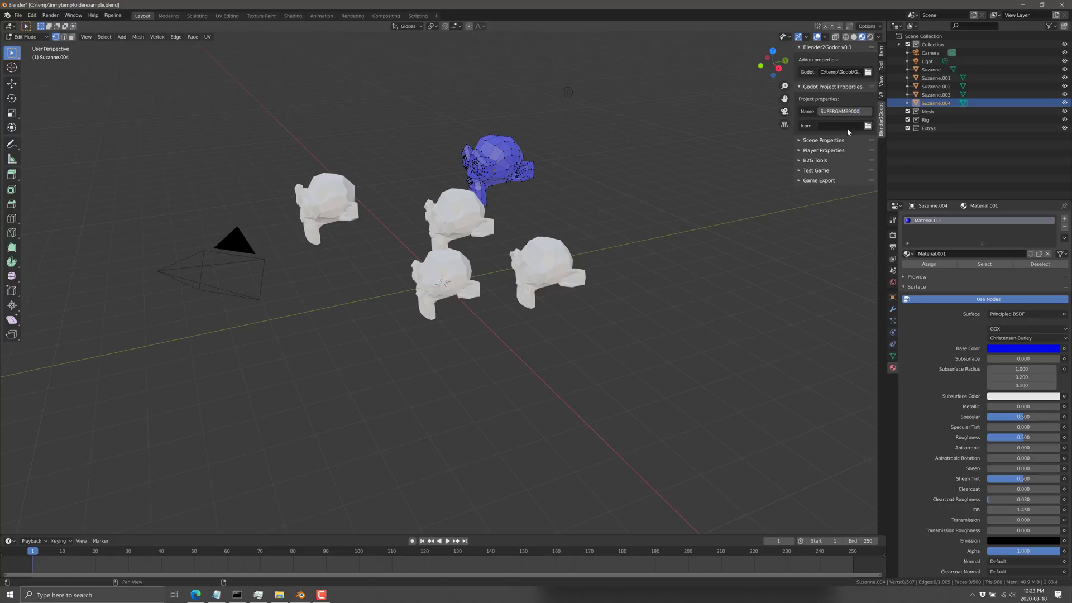
pyautogui.write('9000')
pyautogui.press('Return')
# Set the project icon to an icon file from the Desktop.
pyautogui.click(868, 126)
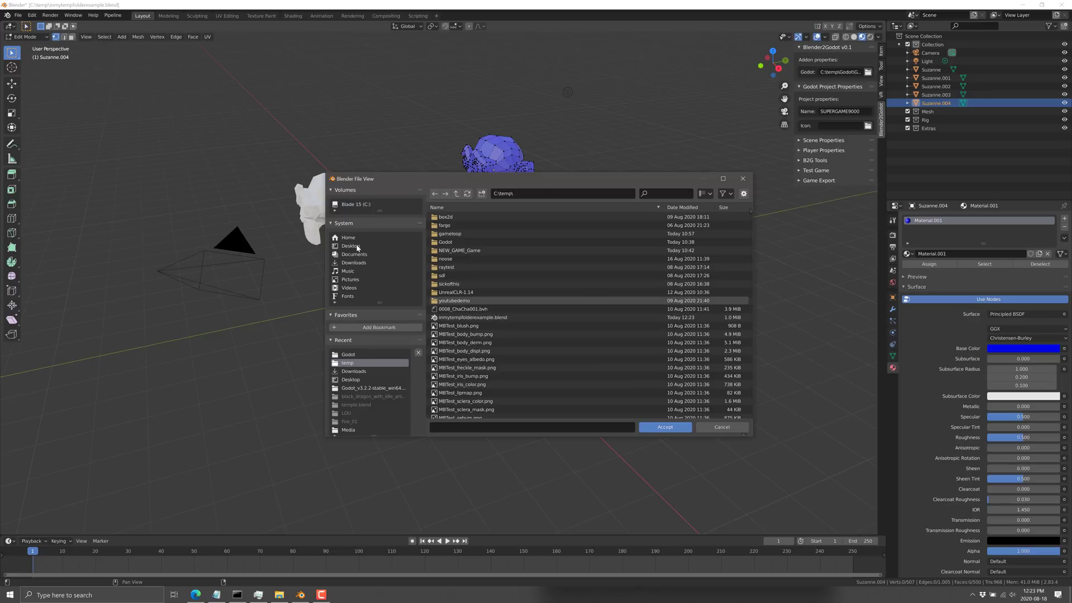
pyautogui.click(351, 246)
pyautogui.doubleClick(443, 218)
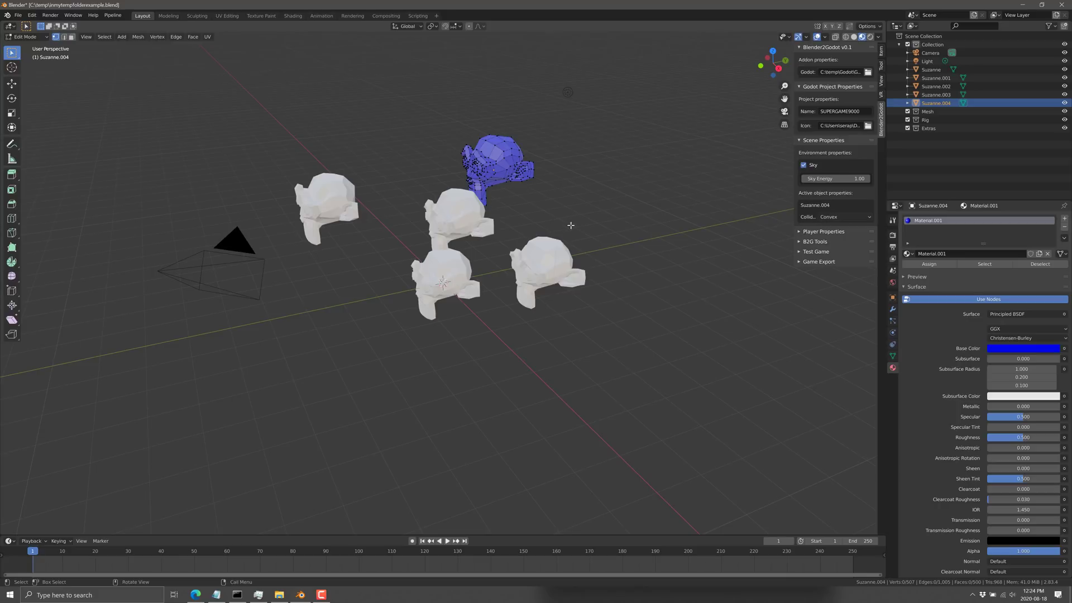
# Return to Object Mode, select Suzanne.001 and set its collider type to None.
pyautogui.press('Tab')
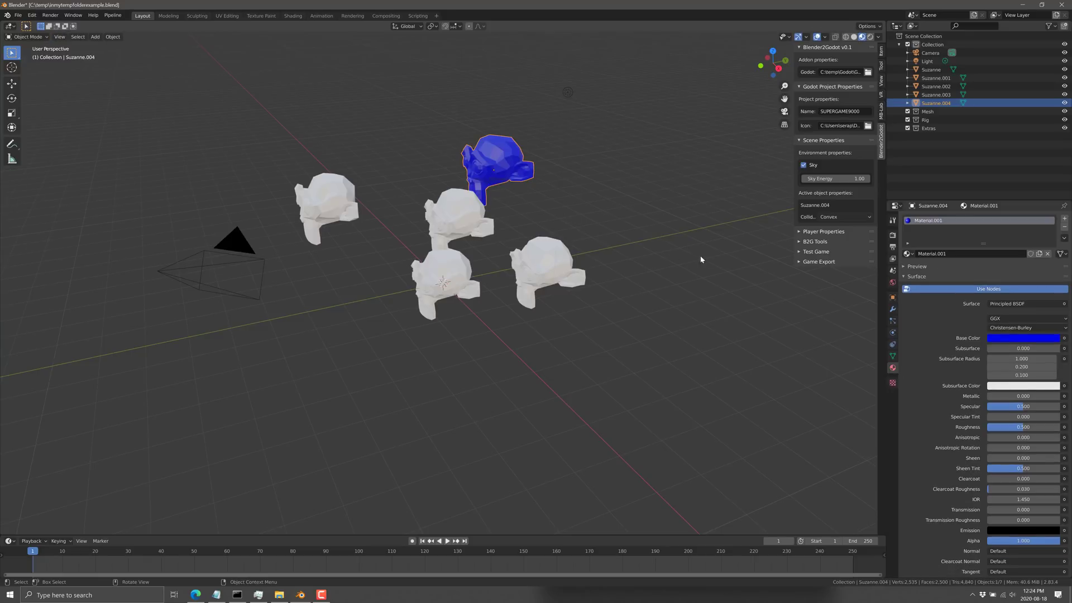
pyautogui.click(832, 218)
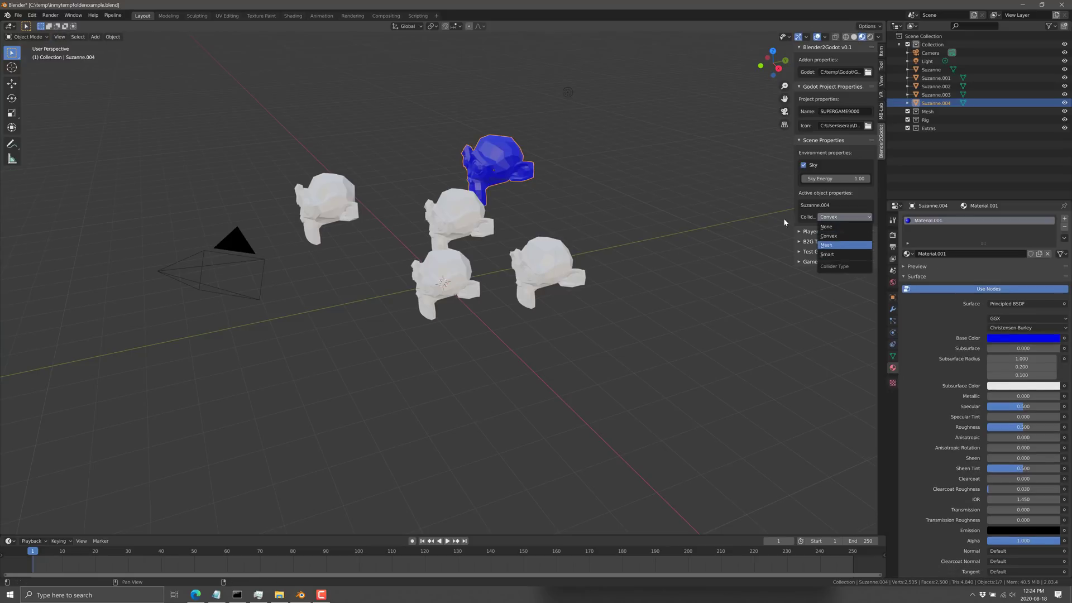
pyautogui.click(458, 200)
pyautogui.click(530, 260)
pyautogui.click(479, 282)
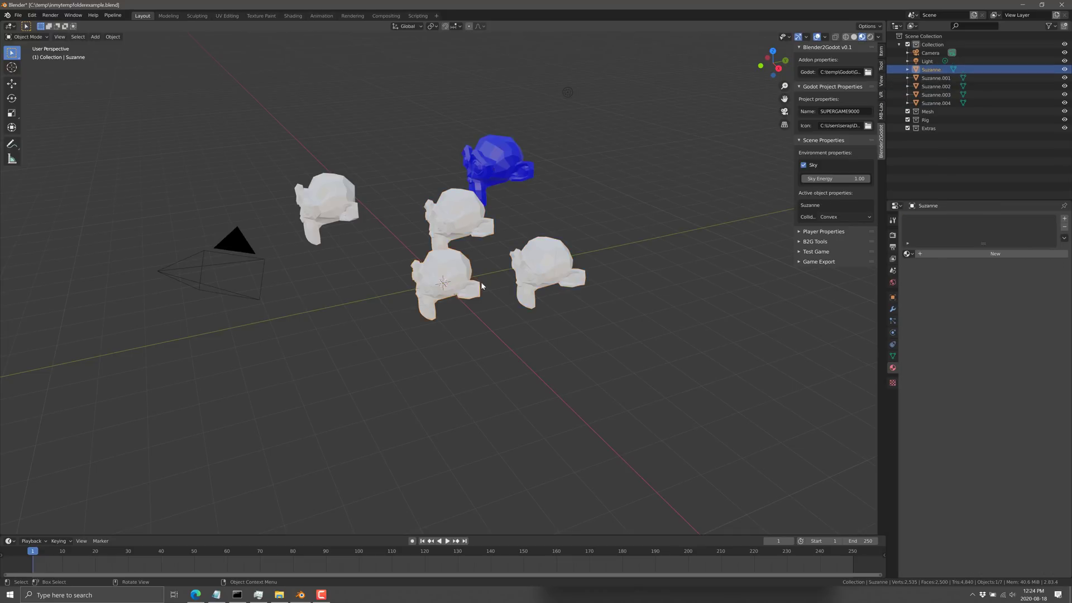
pyautogui.hotkey('ctrl', 'z')
pyautogui.click(564, 258)
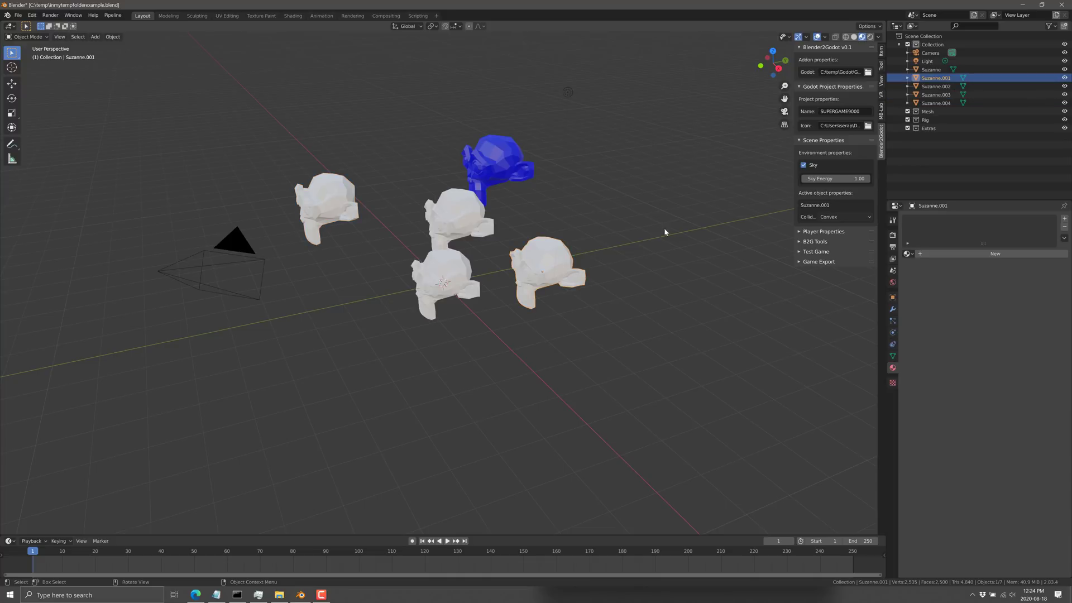
pyautogui.click(844, 217)
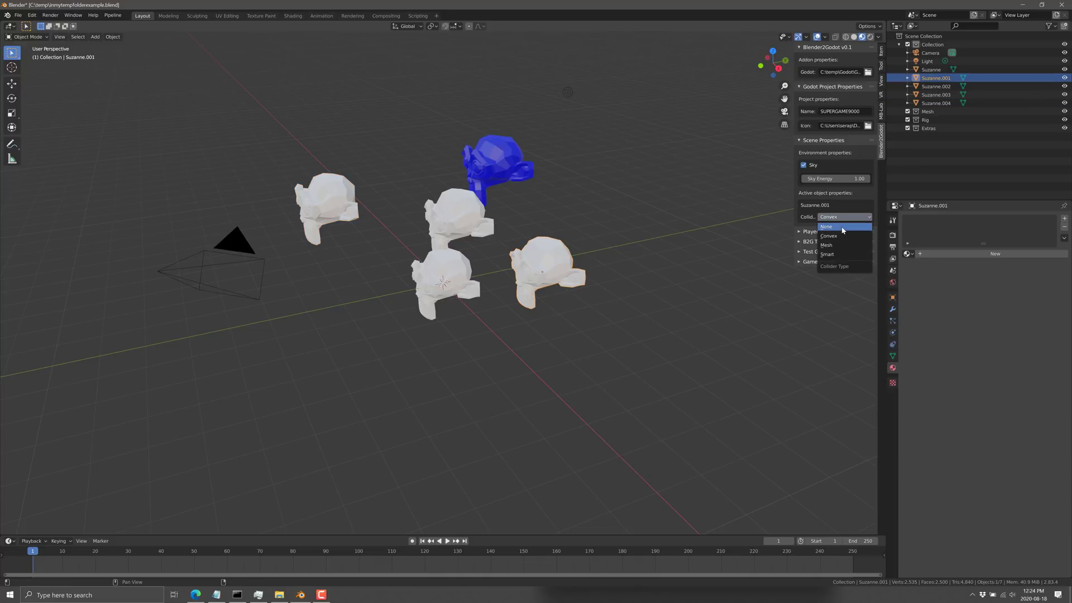
pyautogui.click(843, 227)
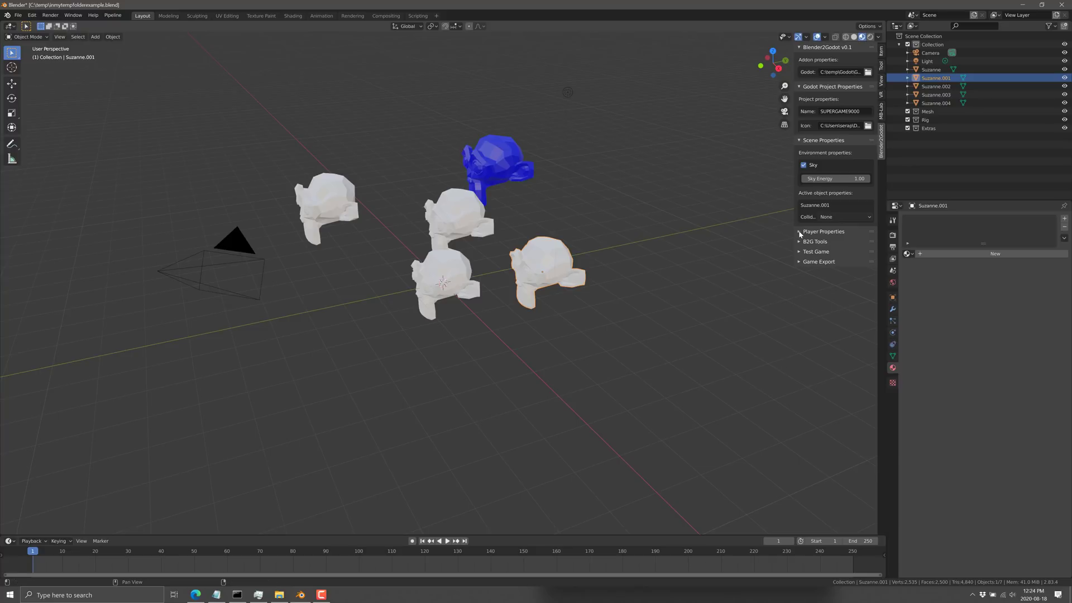
# Expand Player Properties and B2G Tools, and enable Advanced Tools.
pyautogui.click(820, 231)
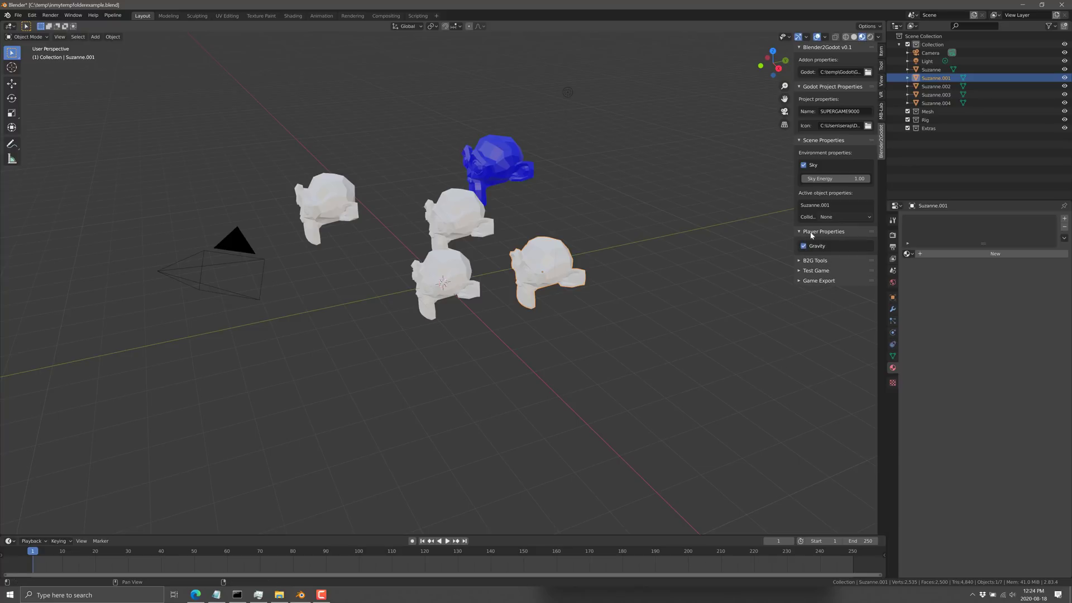
pyautogui.click(804, 260)
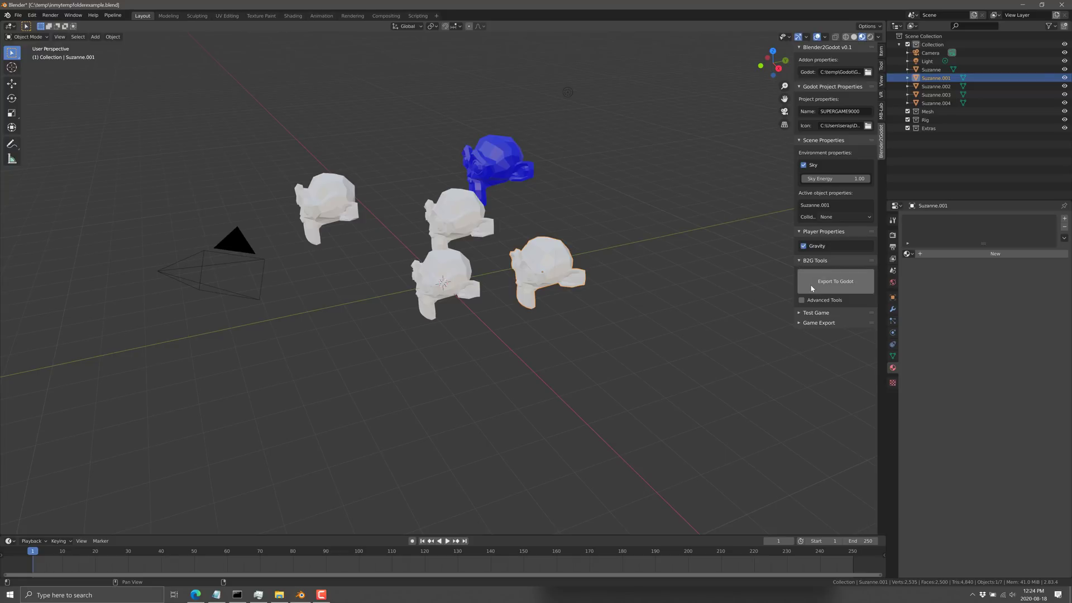
pyautogui.click(803, 301)
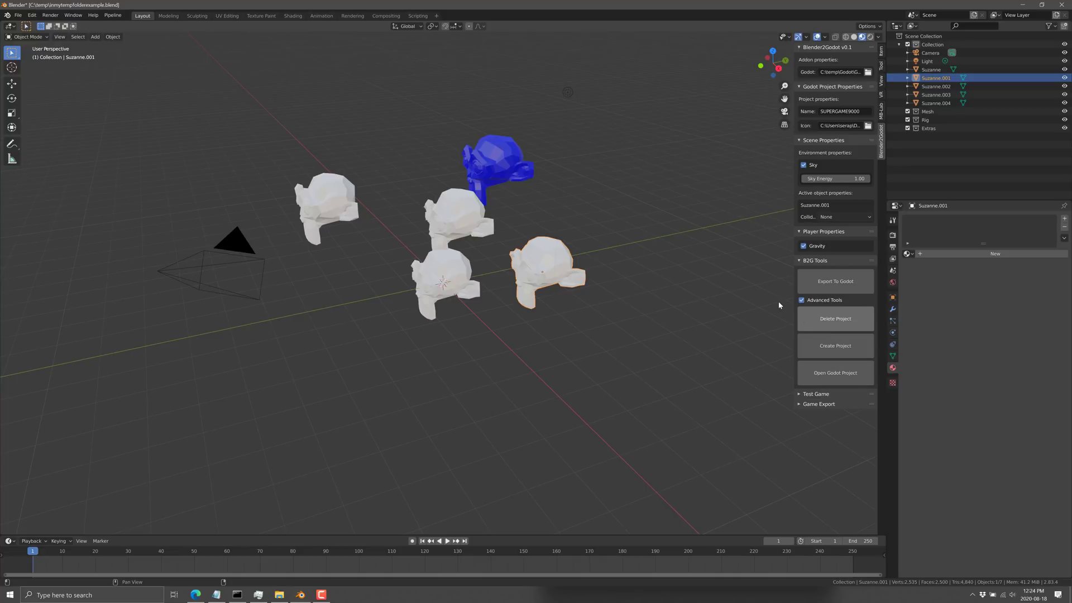
# Disable Advanced Tools, toggle the Test Game panel, and expand Game Export.
pyautogui.click(802, 300)
pyautogui.click(800, 313)
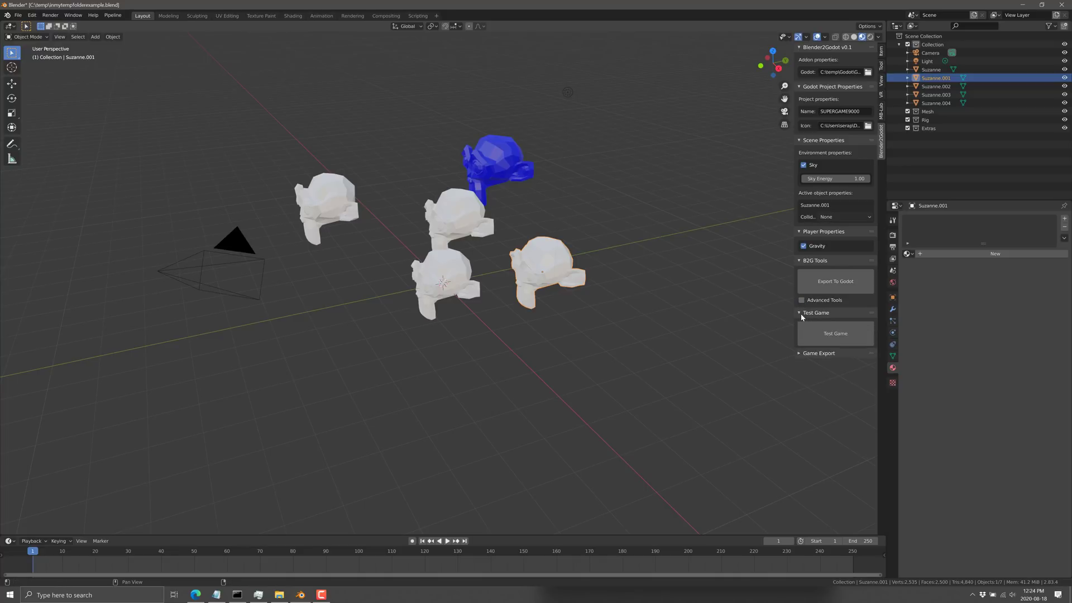
pyautogui.click(801, 313)
pyautogui.click(802, 315)
pyautogui.click(801, 313)
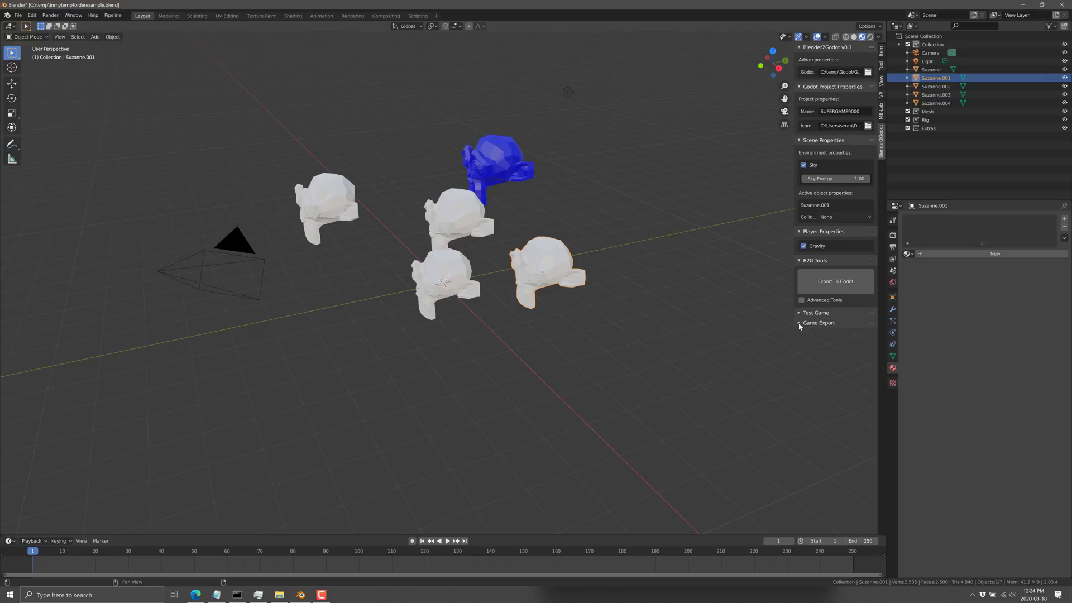
pyautogui.click(800, 323)
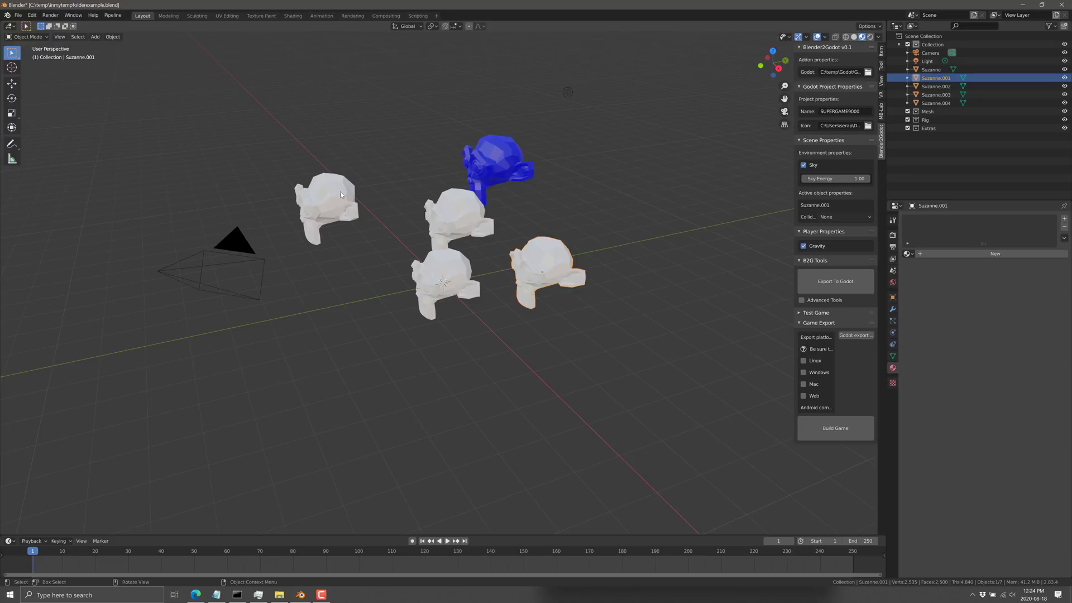
# Export the scene to Godot and orbit around the five monkeys in the Godot editor.
pyautogui.click(836, 286)
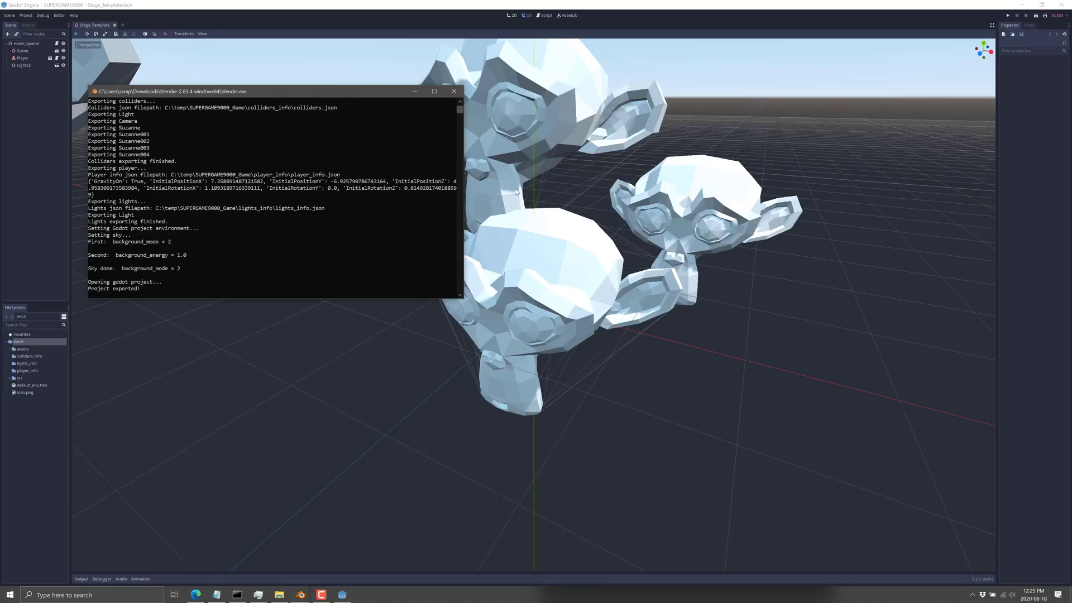
pyautogui.click(200, 146)
pyautogui.moveTo(200, 145); pyautogui.dragTo(596, 261, button='middle')
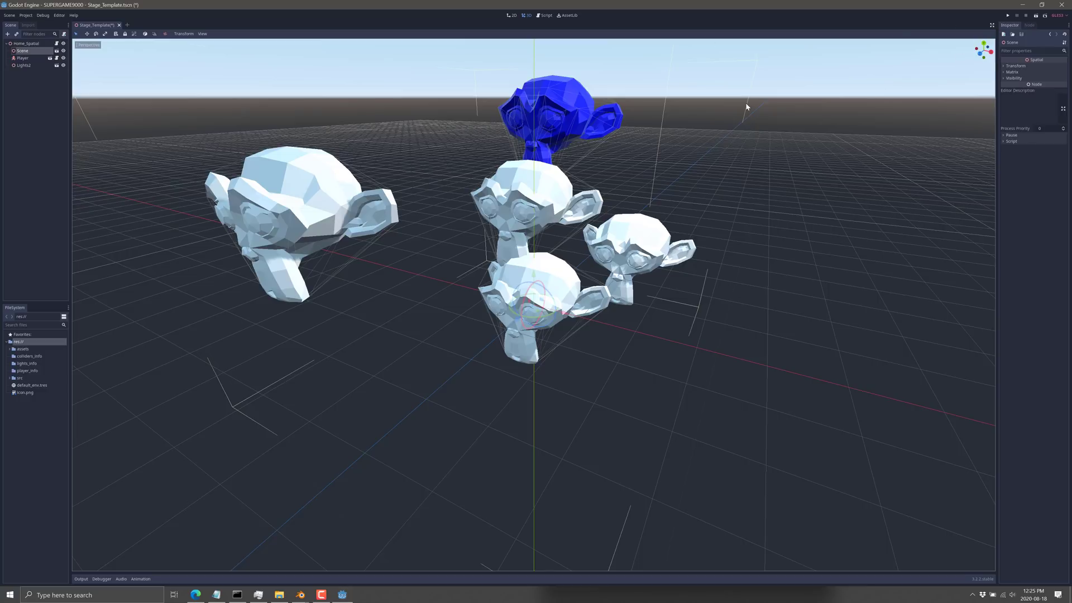
# Save the Godot scene and quit the Godot editor.
pyautogui.hotkey('ctrl', 's')
pyautogui.click(1062, 4)
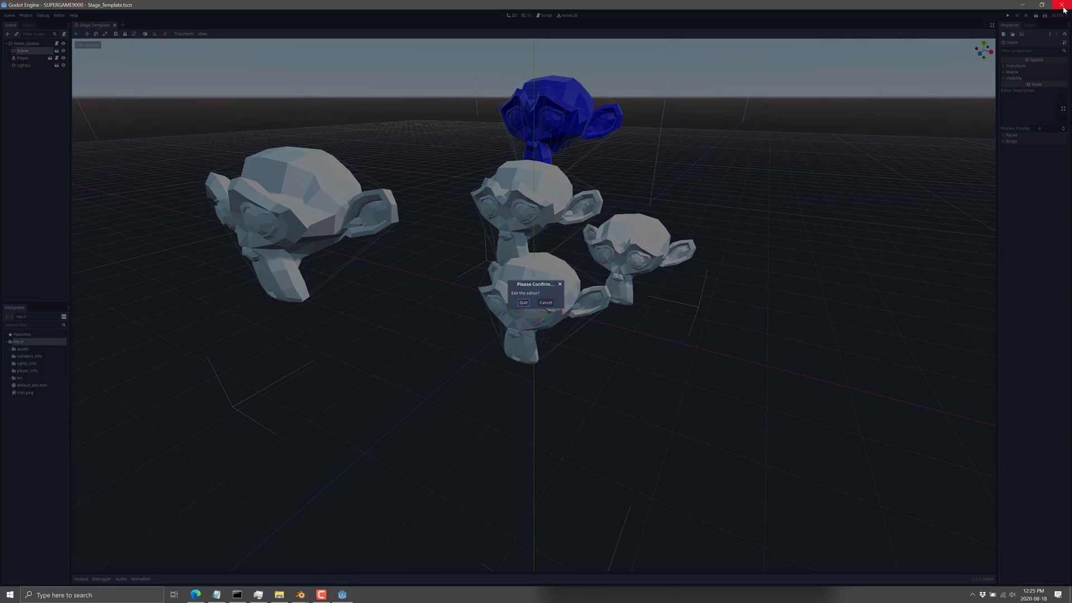
pyautogui.click(523, 303)
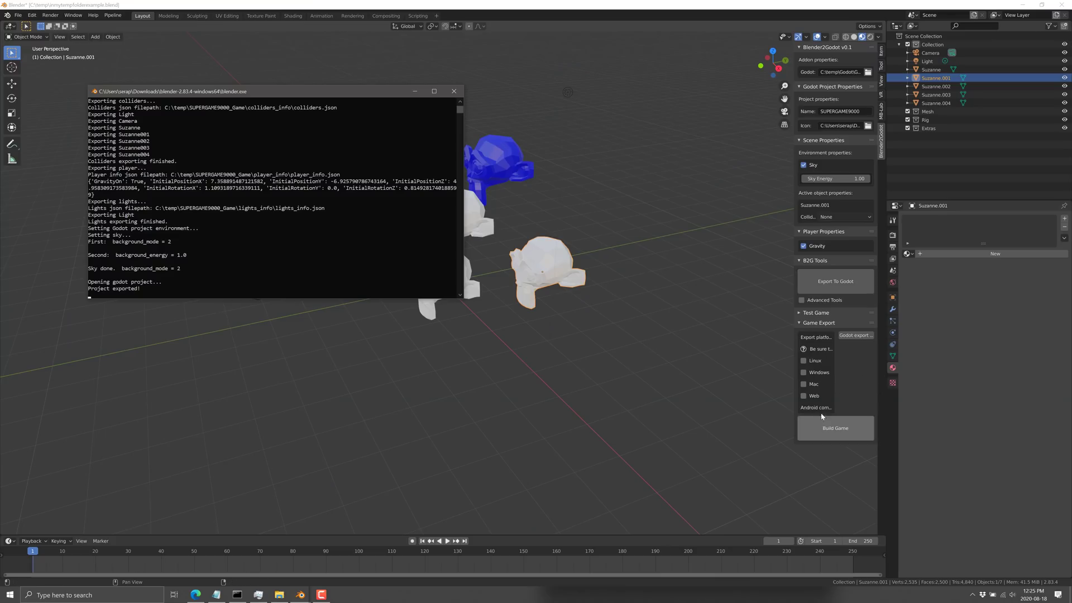
# Test-run SUPERGAME9000 from the Test Game panel, then close the debug window.
pyautogui.click(799, 314)
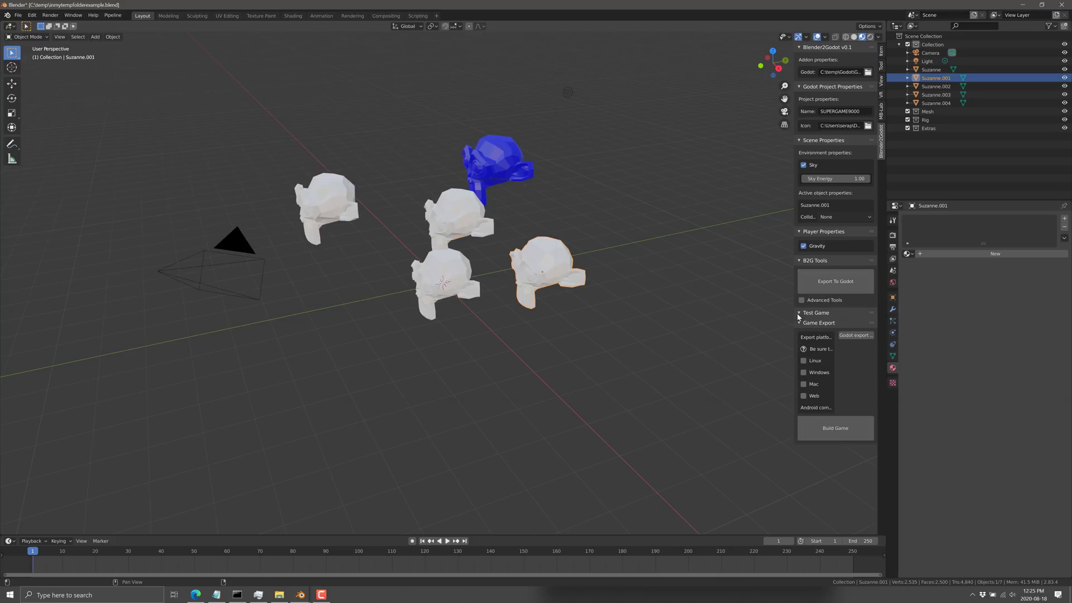
pyautogui.click(839, 334)
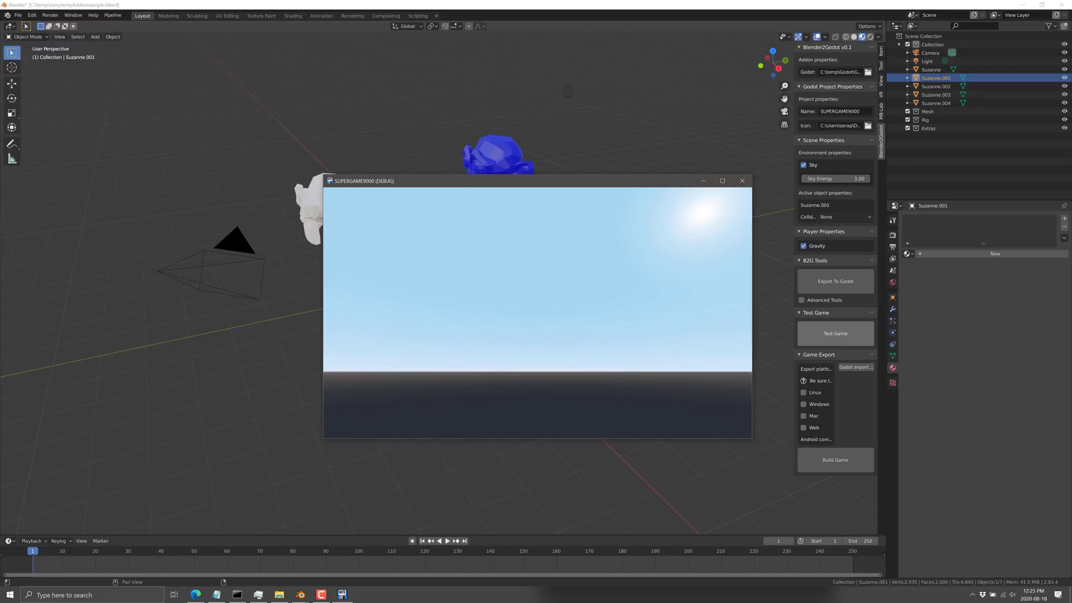
pyautogui.press('Escape')
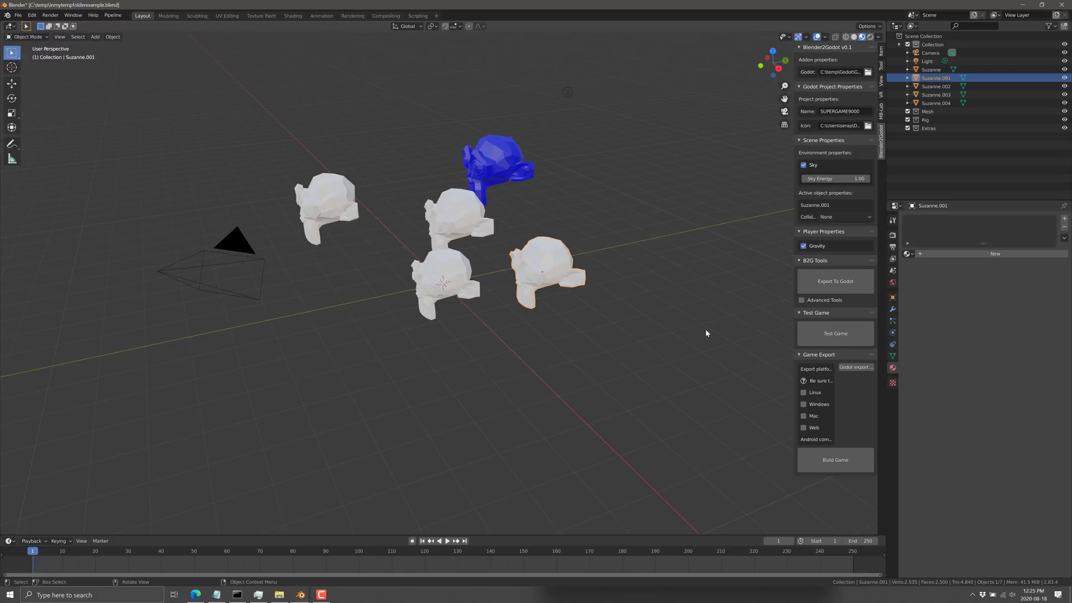
pyautogui.rightClick(572, 286)
# Test-run the game once more, then switch off player gravity and re-export to Godot.
pyautogui.click(635, 254)
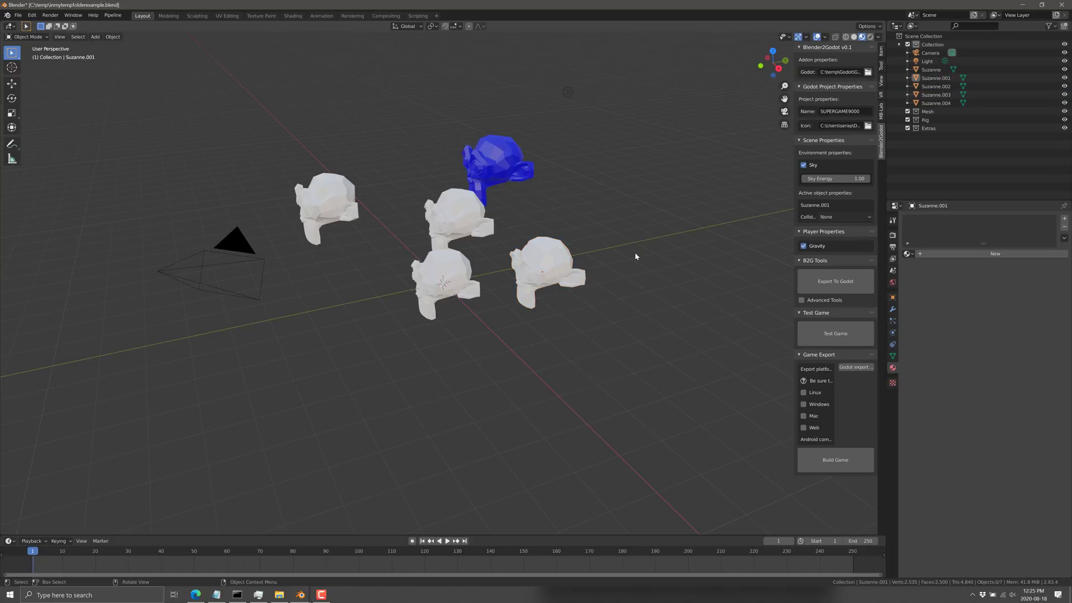
pyautogui.moveTo(635, 257); pyautogui.dragTo(674, 244, button='middle')
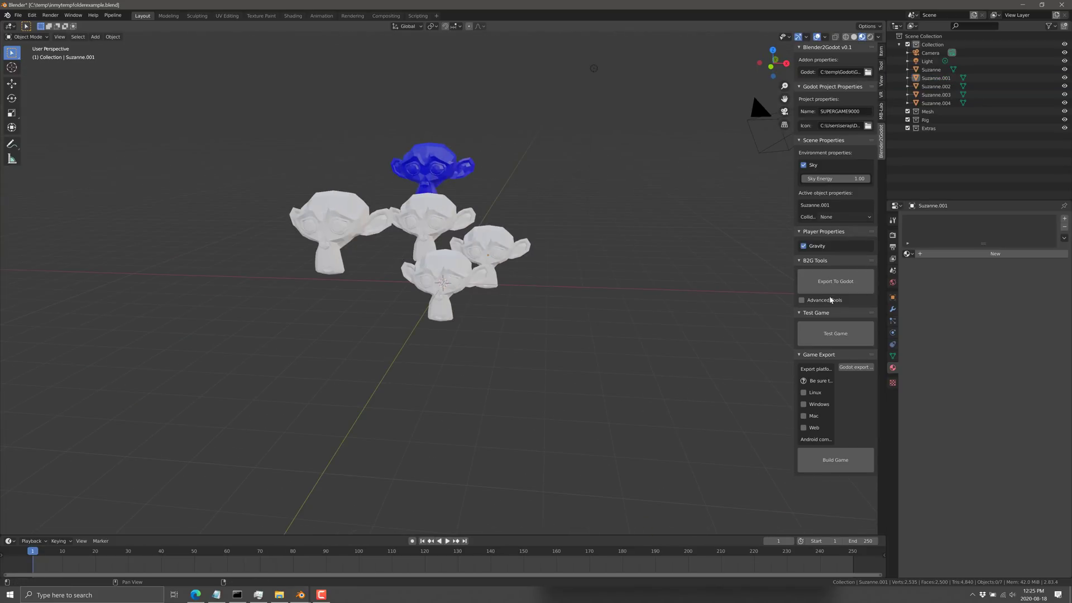
pyautogui.click(841, 324)
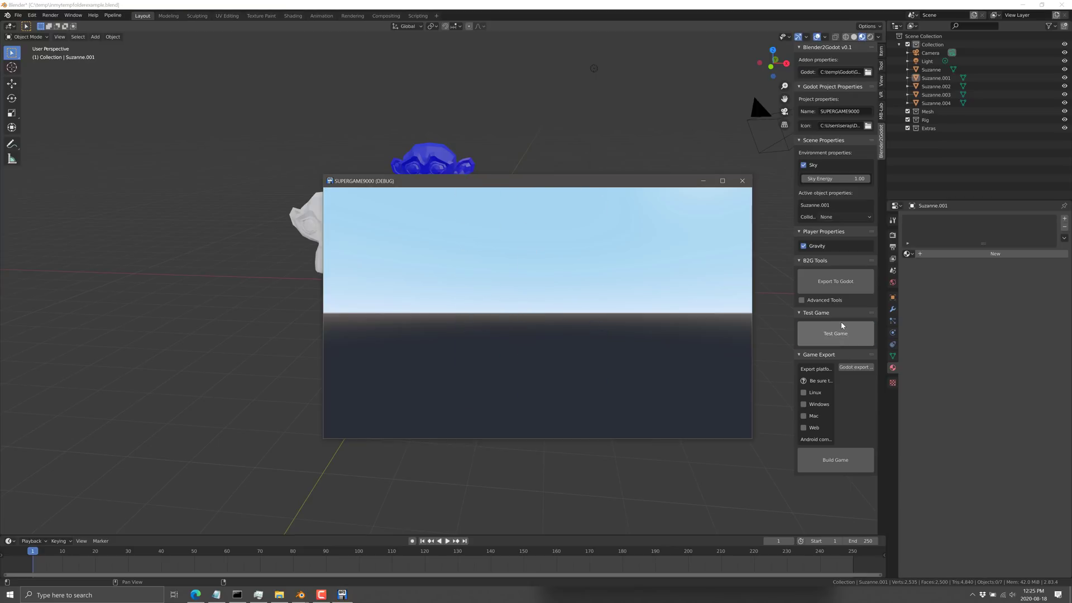
pyautogui.press('Escape')
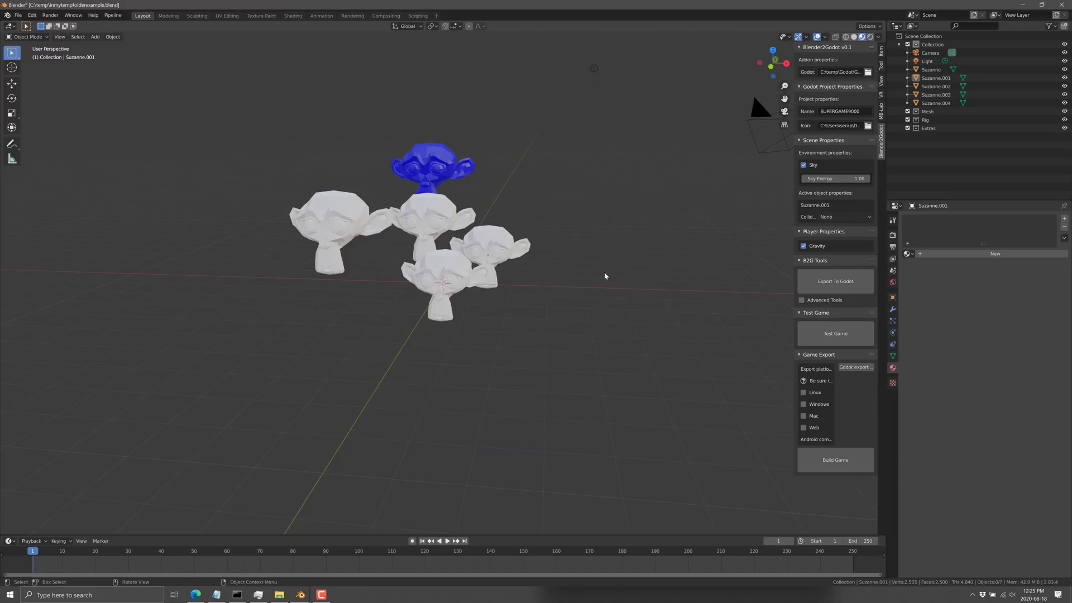
pyautogui.click(804, 246)
pyautogui.click(835, 281)
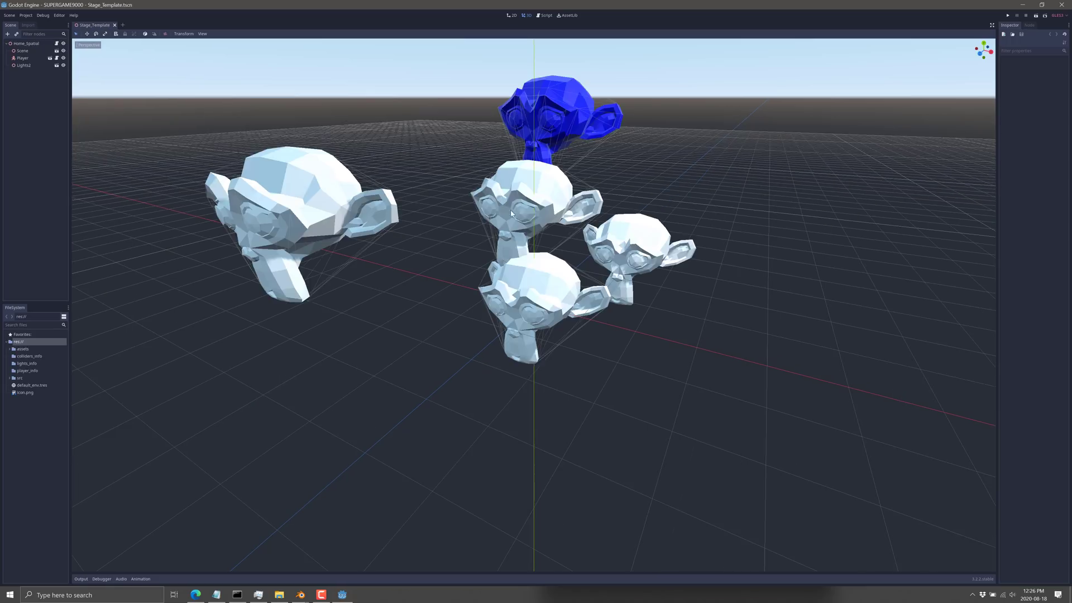
# Play the SUPERGAME9000 project with F5 and stop it, then select and deselect the Scene node.
pyautogui.press('F5')
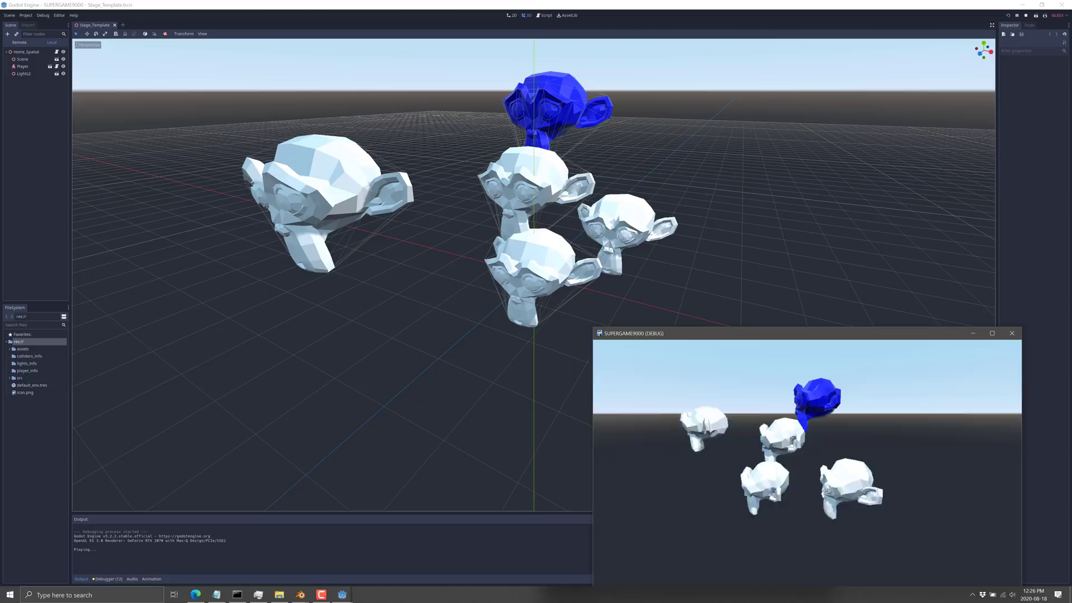
pyautogui.press('Escape')
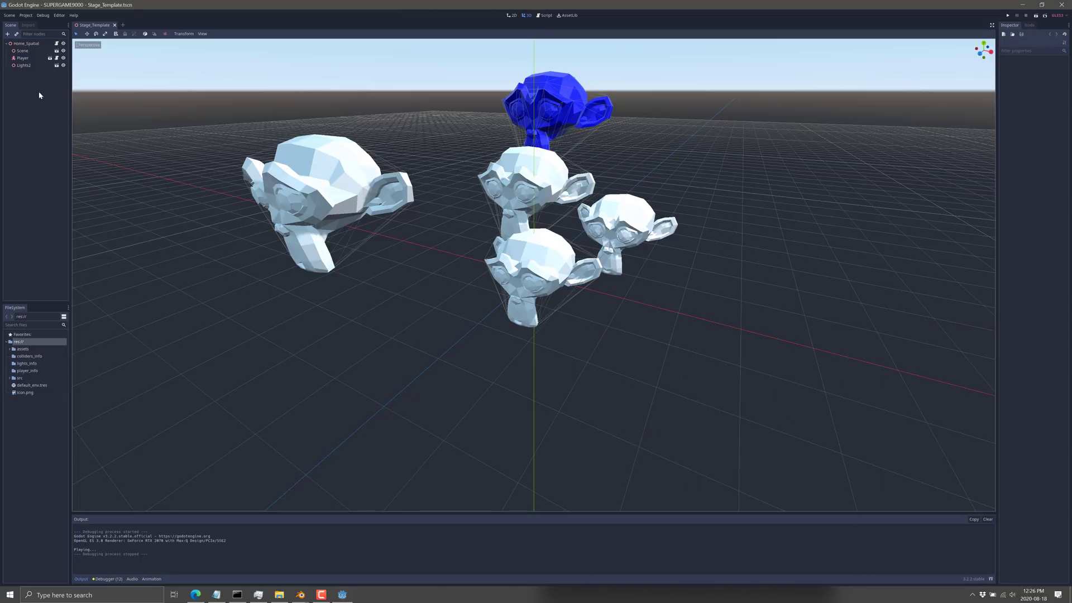
pyautogui.click(22, 50)
pyautogui.click(23, 51)
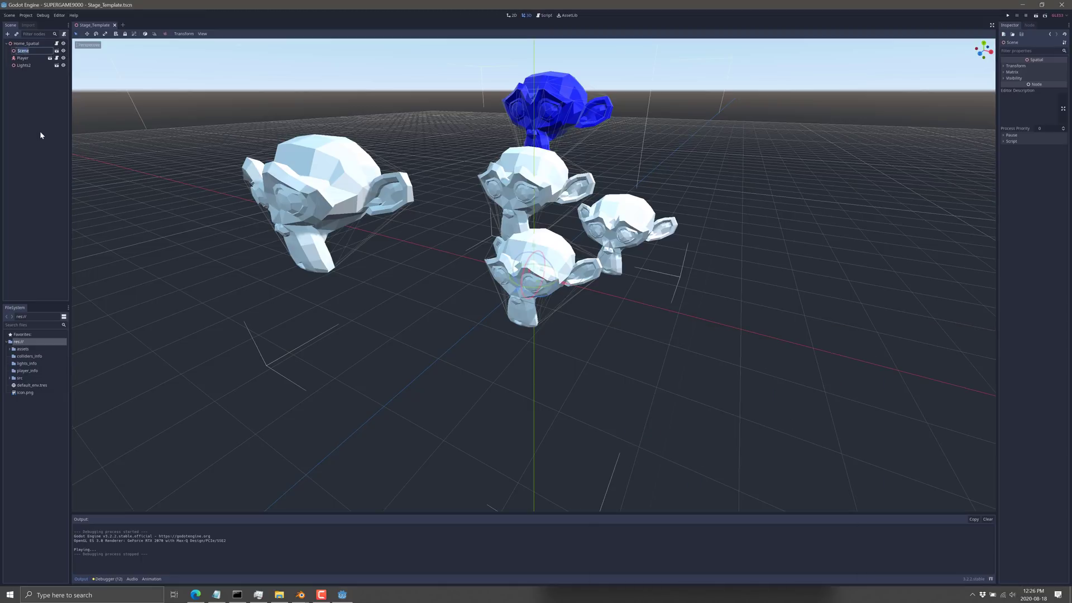
pyautogui.click(13, 297)
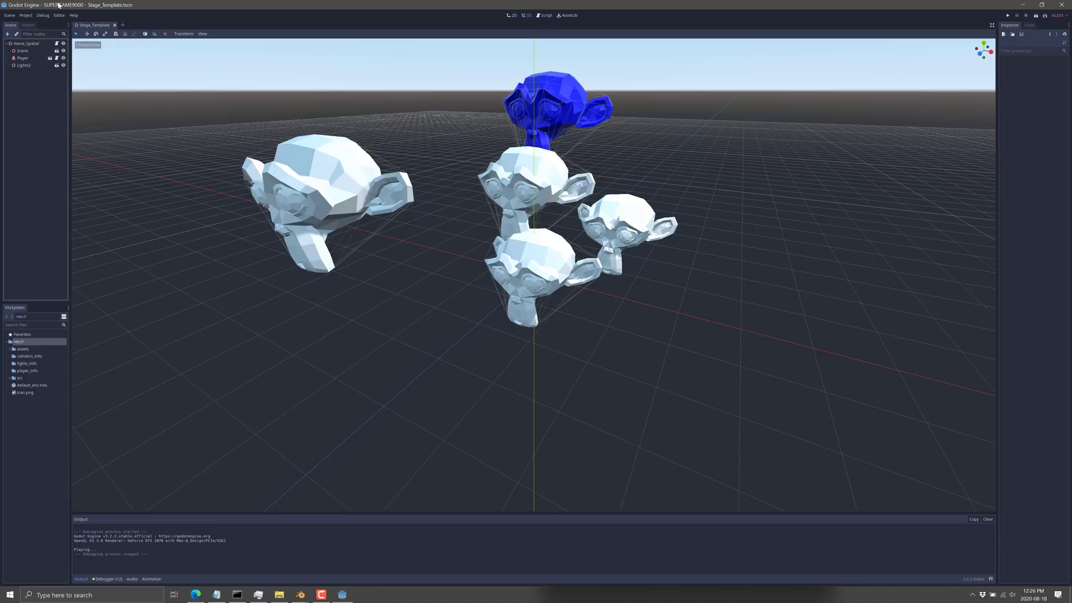
# Read through the Player node's player_template.gd script, then return to Blender.
pyautogui.click(57, 58)
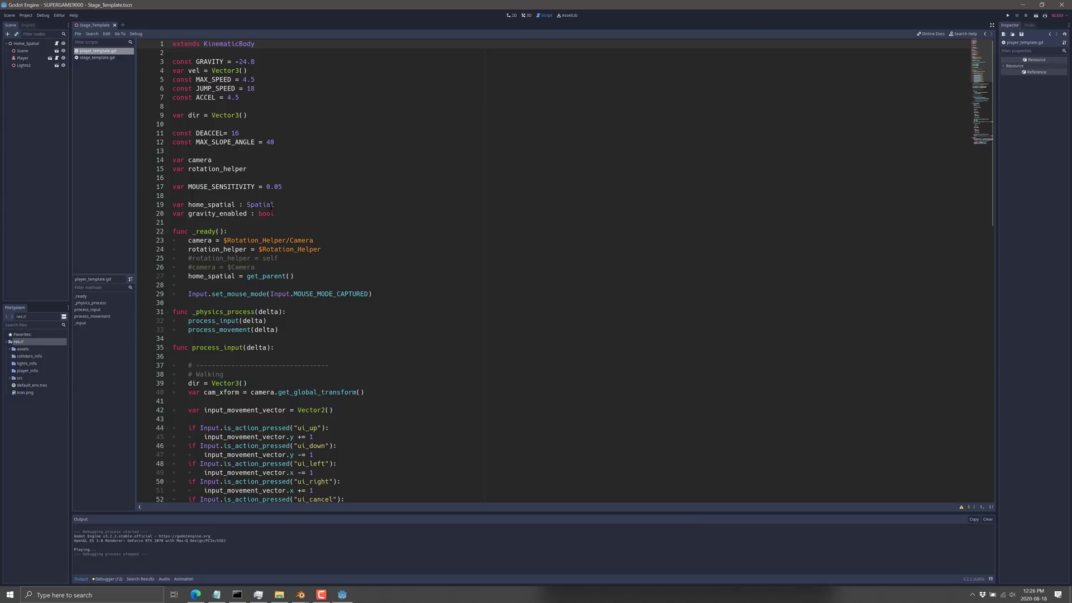
pyautogui.scroll(-20, 272, 205)
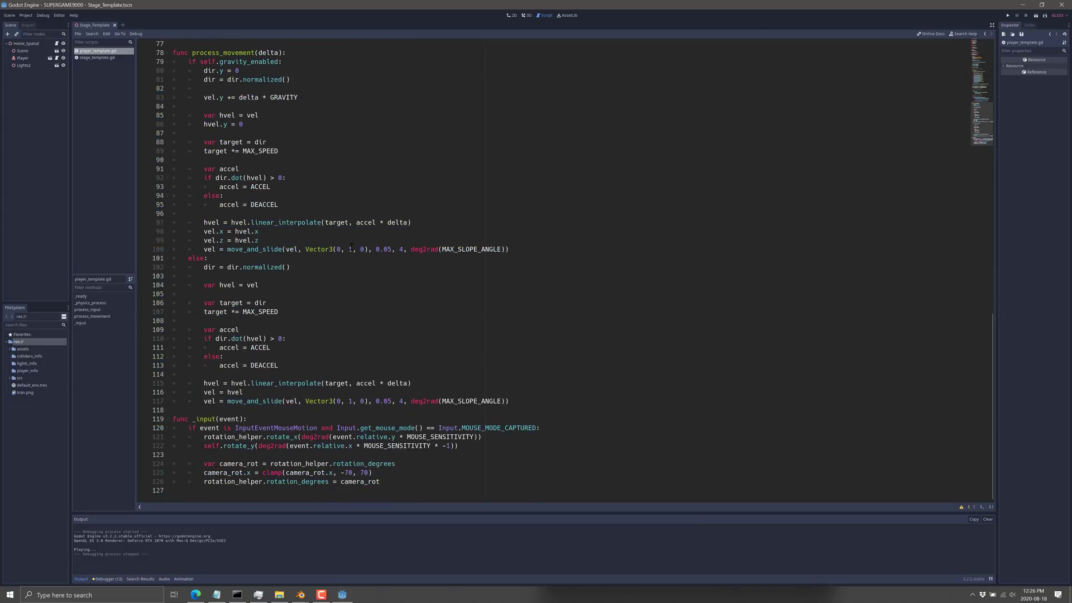
pyautogui.scroll(20, 351, 247)
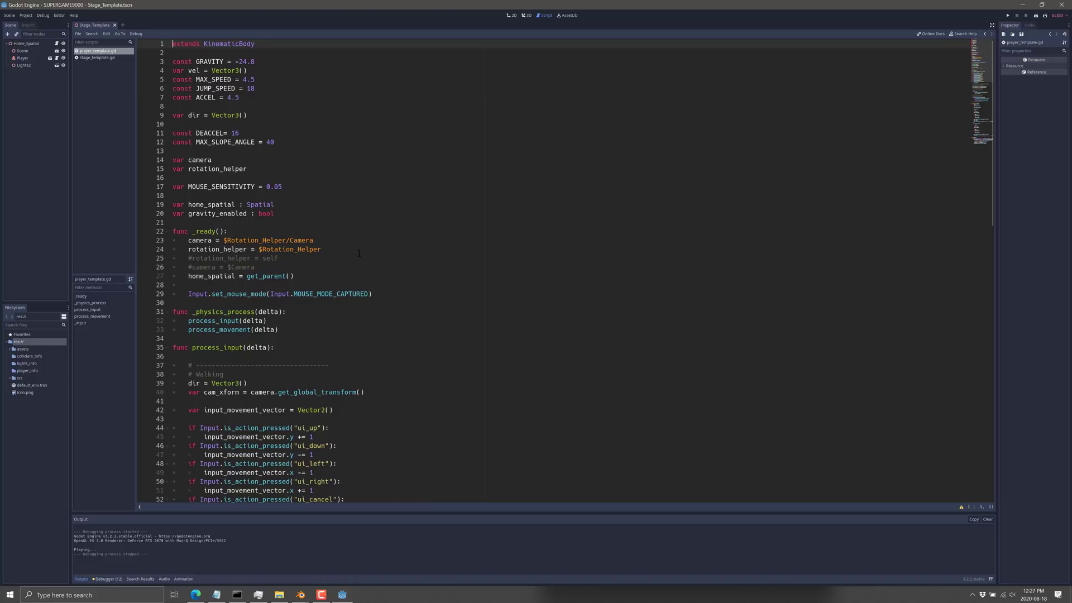
pyautogui.hotkey('alt', 'Tab')
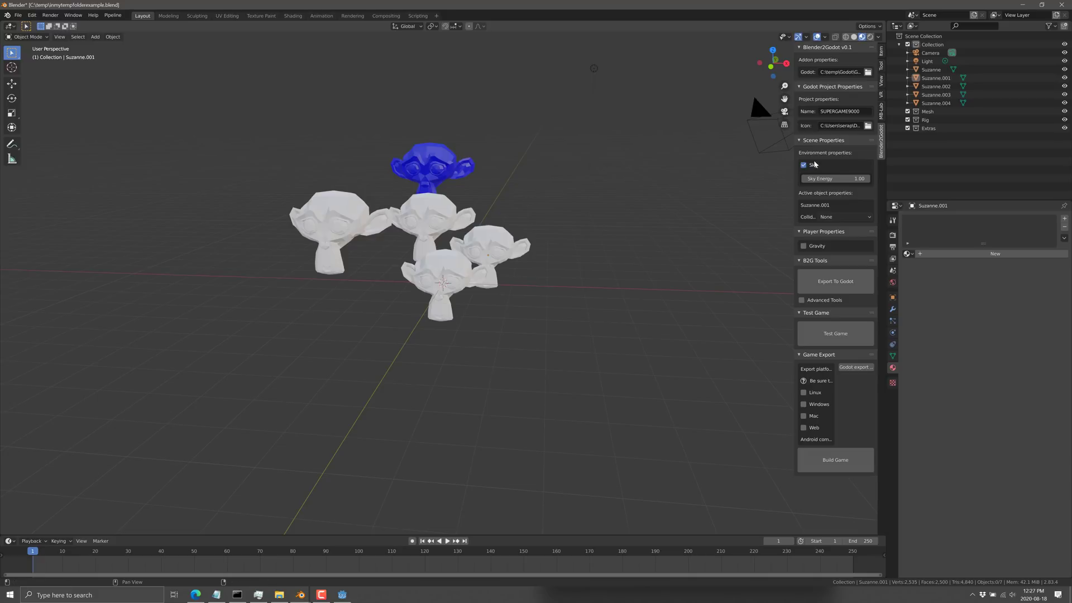
# Empty the Blender2Godot Icon path, try exporting to Godot, and switch to the exporter web page.
pyautogui.click(841, 127)
pyautogui.press('Return')
pyautogui.click(840, 125)
pyautogui.press('BackSpace')
pyautogui.click(840, 284)
pyautogui.click(839, 285)
pyautogui.hotkey('alt', 'Tab')
pyautogui.hotkey('alt', 'Tab')
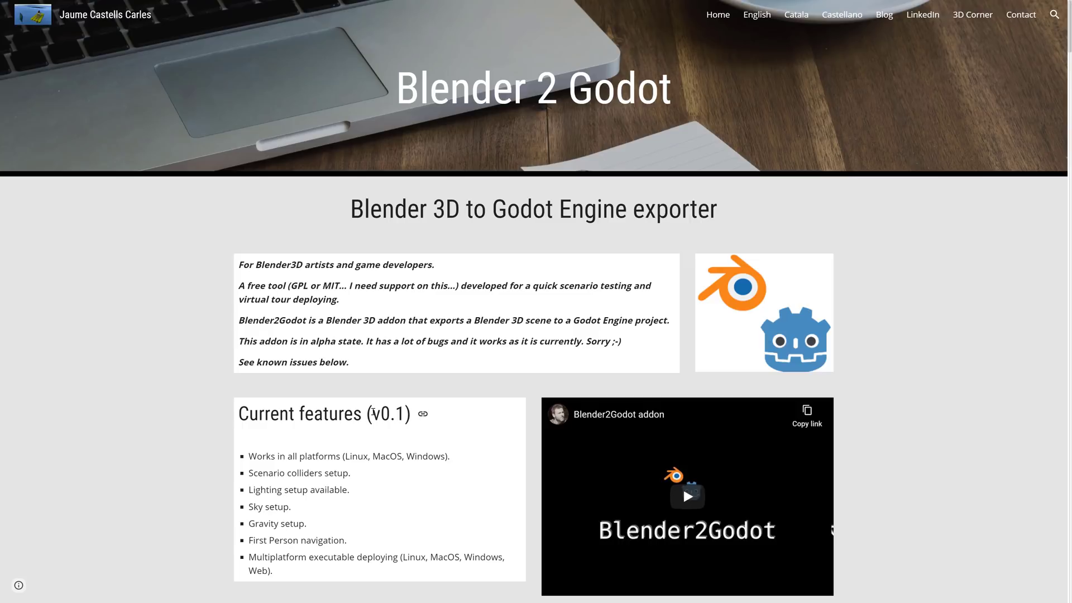
# Scroll down to Known issues and highlight the 'Icon required.' entry.
pyautogui.scroll(-2, 373, 391)
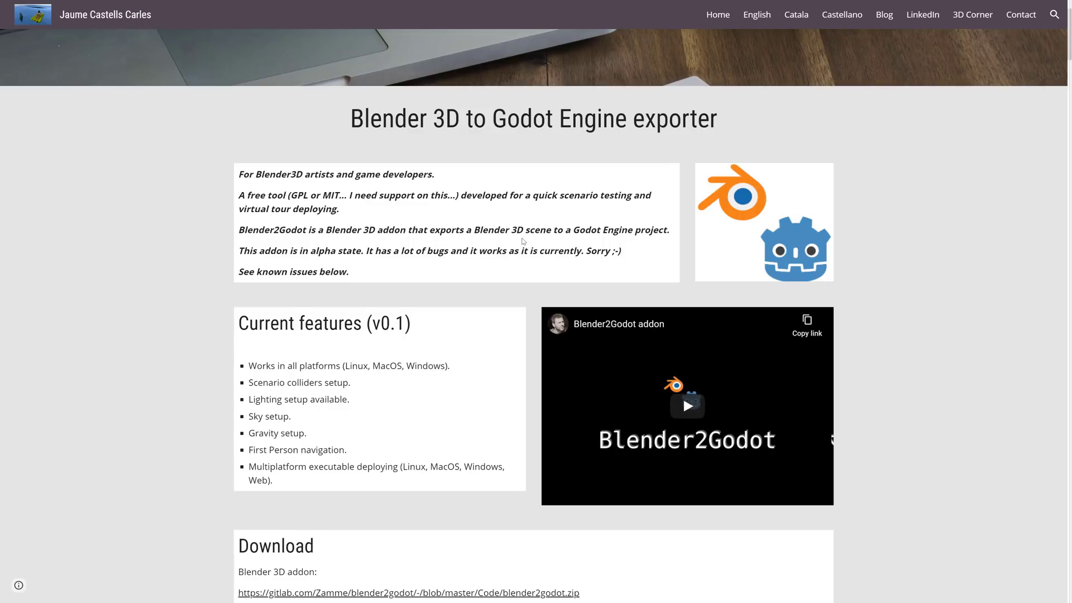
pyautogui.scroll(-2, 522, 241)
pyautogui.scroll(-8, 391, 287)
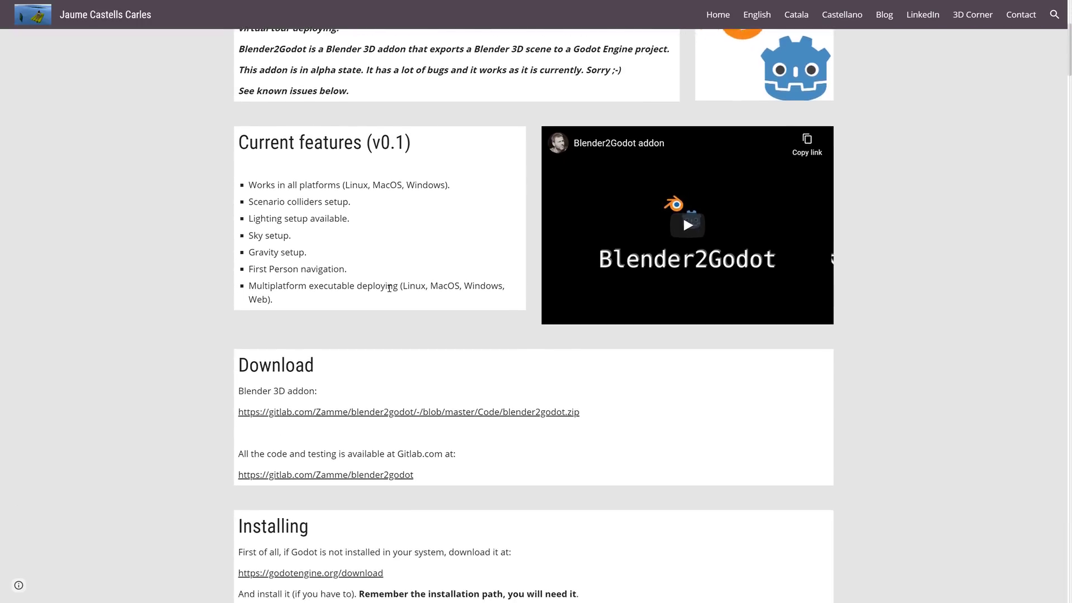
pyautogui.scroll(-20, 390, 294)
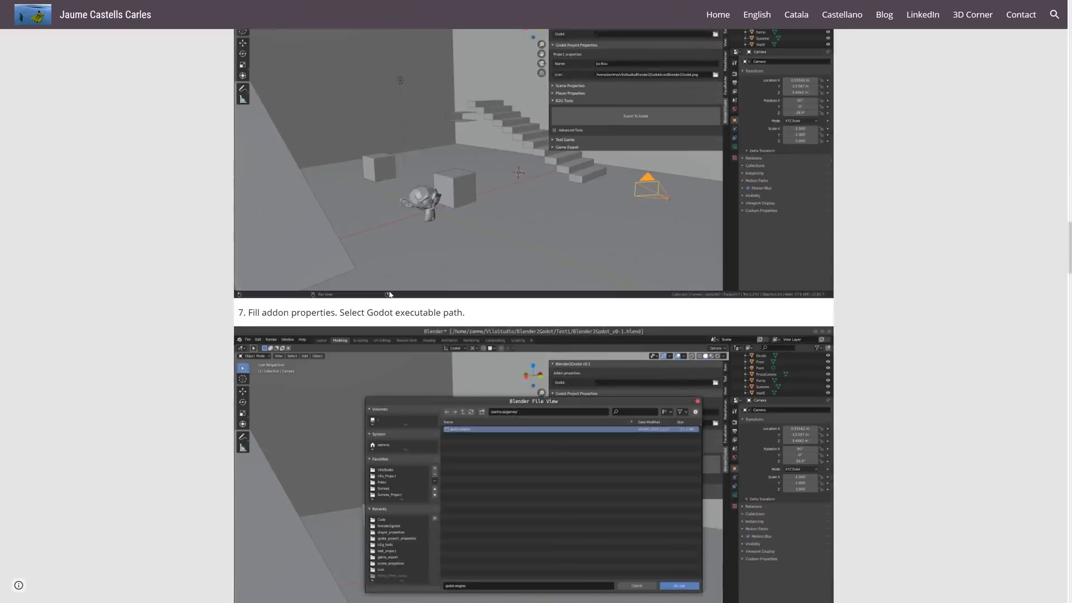
pyautogui.scroll(-20, 389, 294)
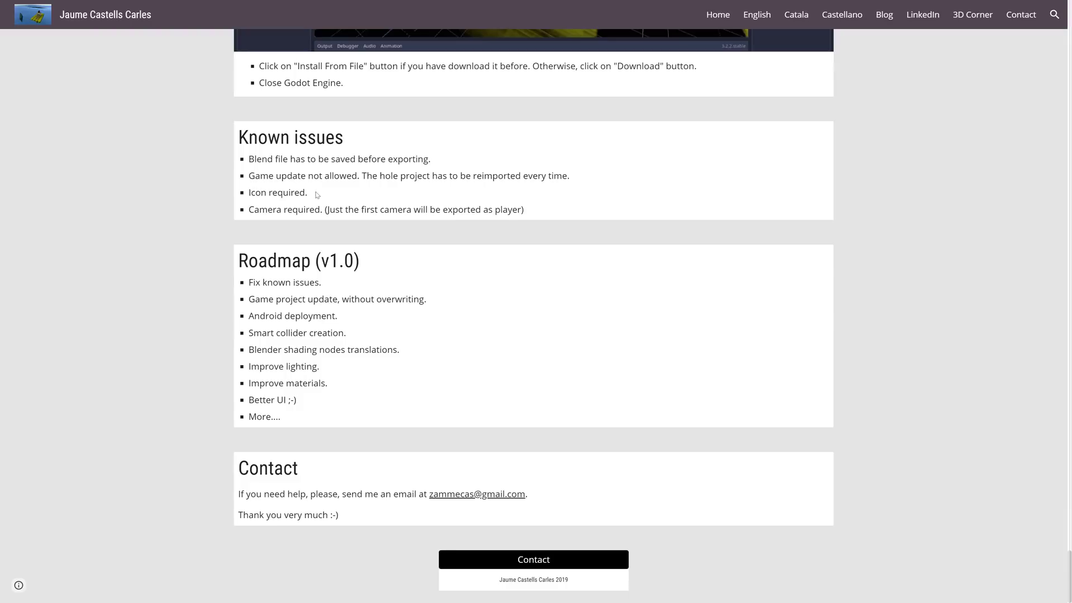
pyautogui.moveTo(308, 193); pyautogui.dragTo(245, 198)
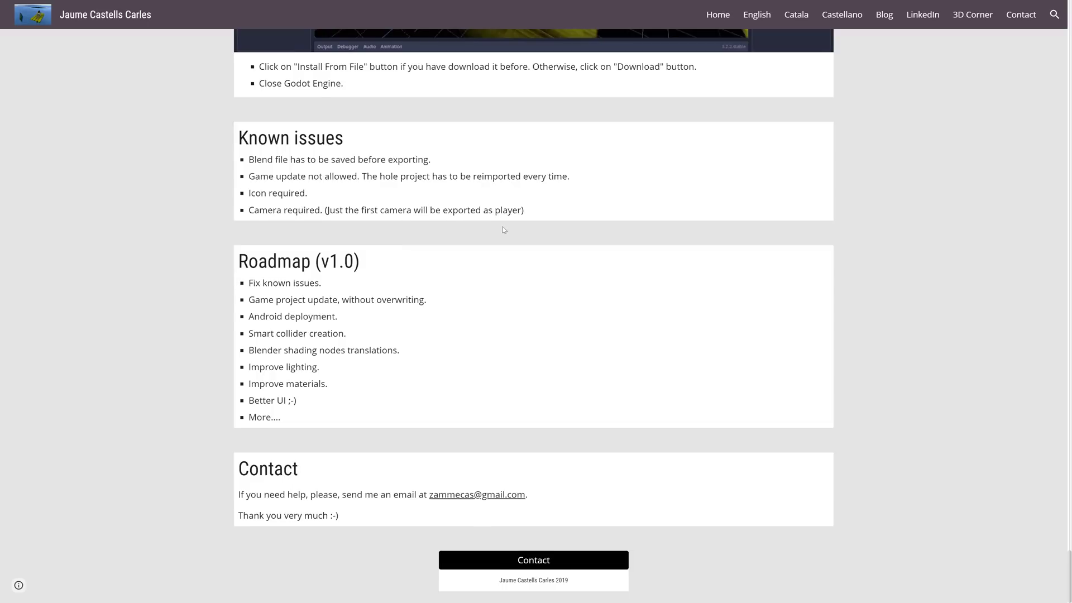
# Scroll back up to the top of the Blender 2 Godot page.
pyautogui.scroll(3, 503, 227)
pyautogui.scroll(7, 502, 229)
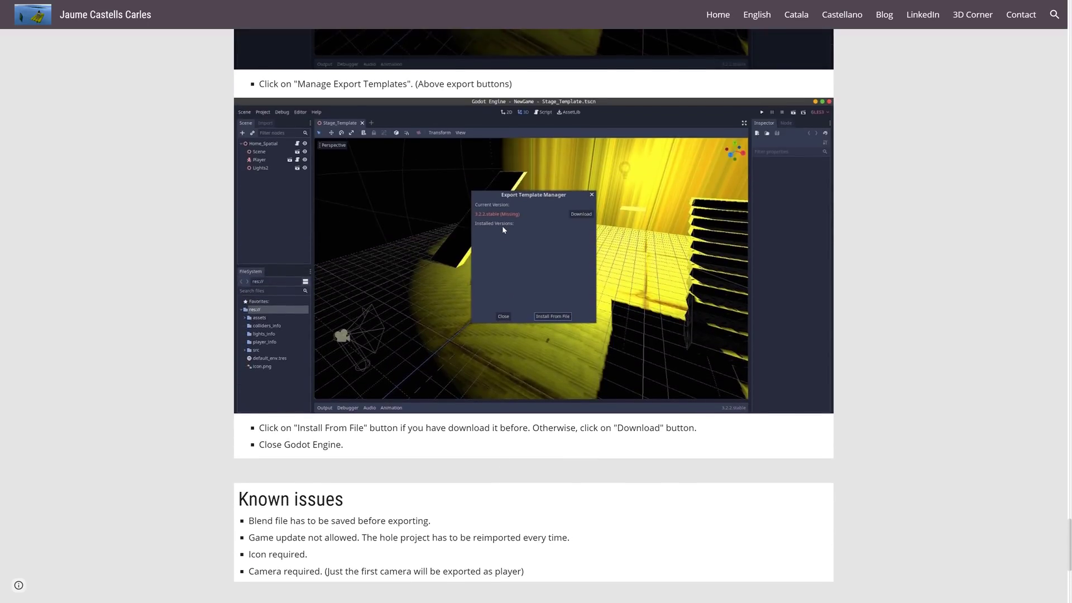
pyautogui.scroll(9, 502, 228)
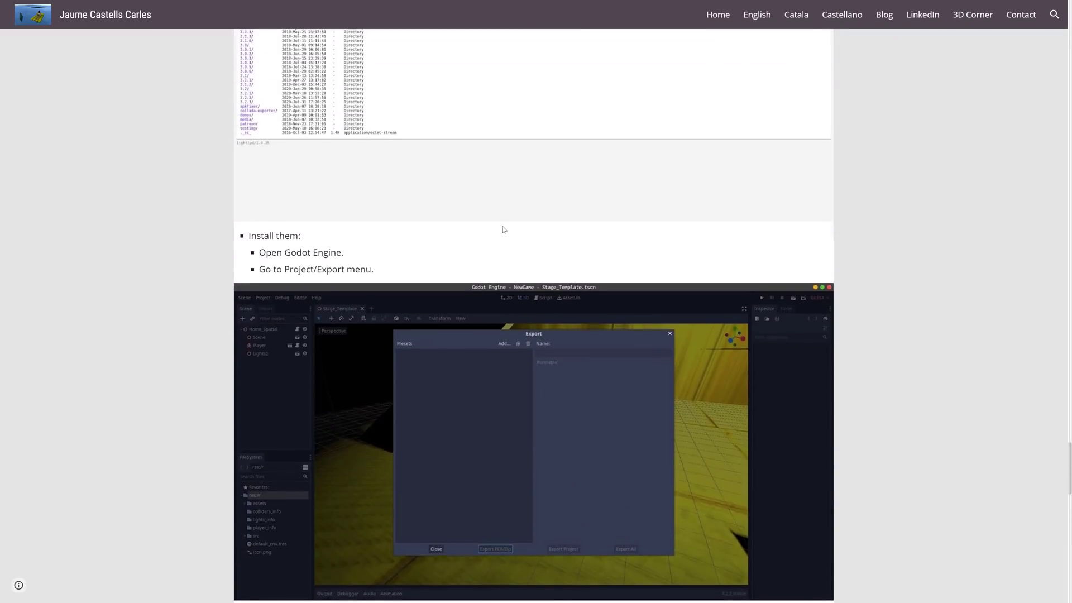
pyautogui.scroll(-10, 502, 226)
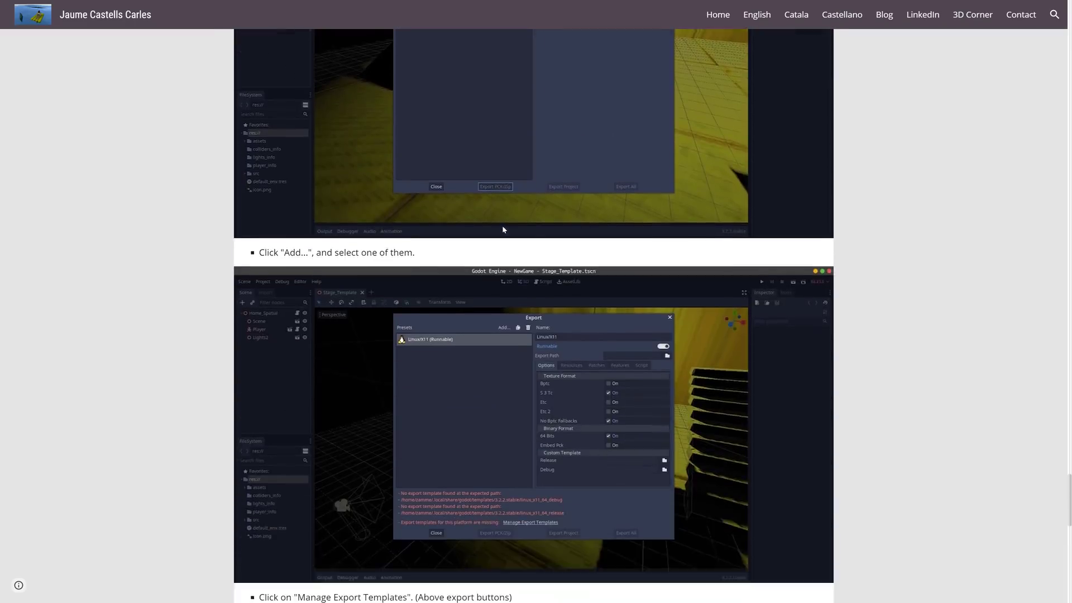
pyautogui.scroll(-8, 561, 249)
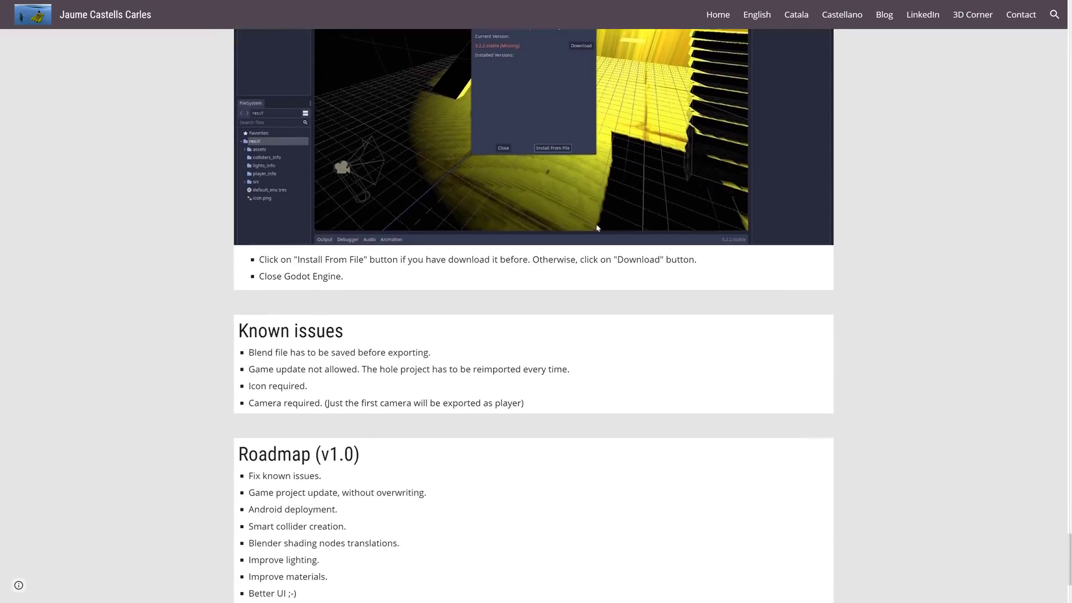
pyautogui.scroll(7, 611, 267)
pyautogui.scroll(18, 610, 267)
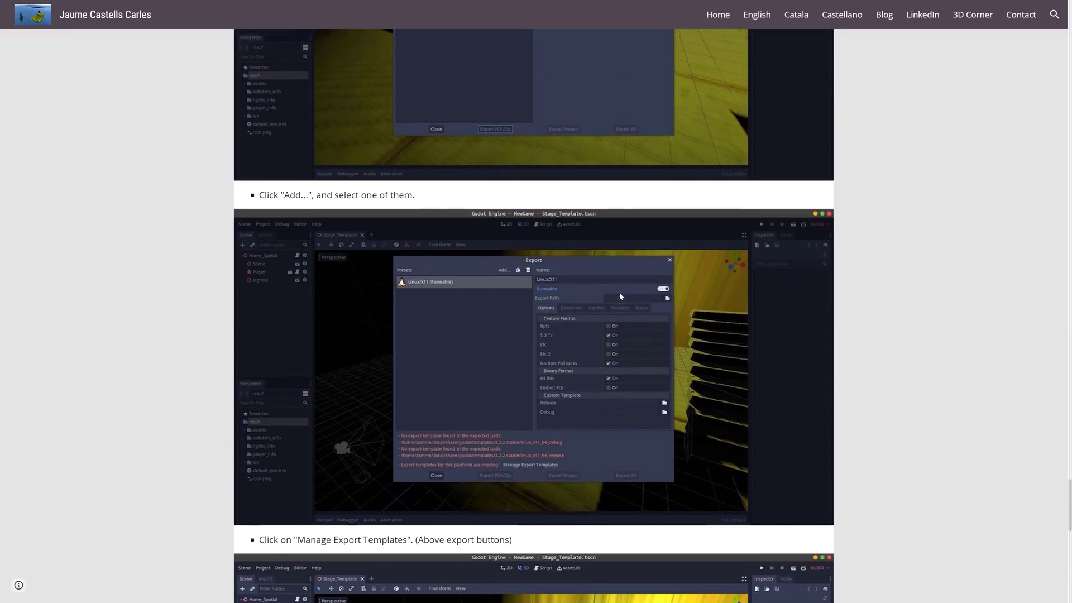
pyautogui.scroll(20, 612, 304)
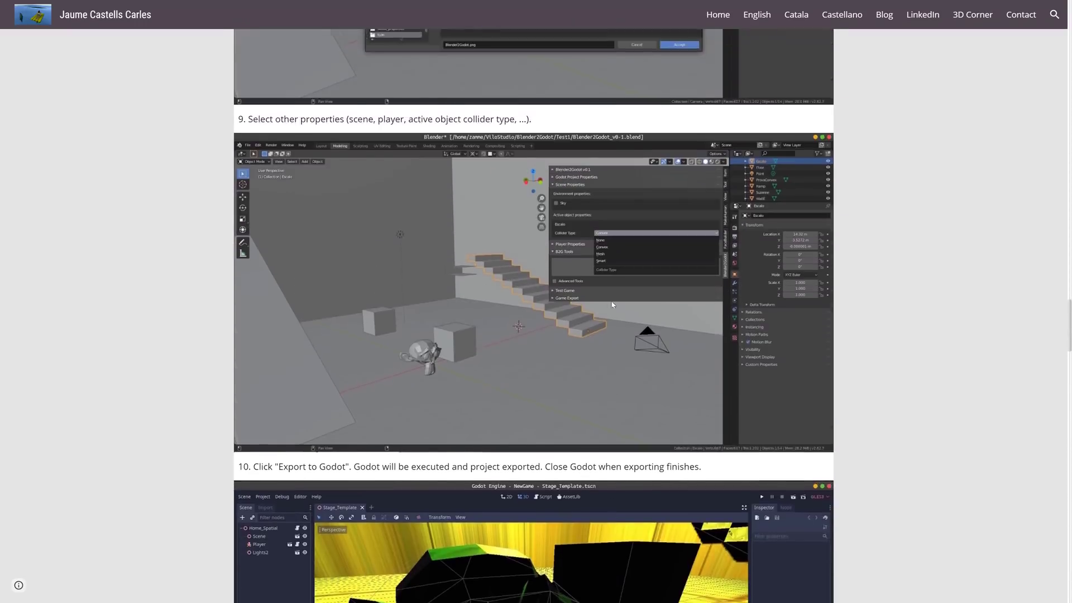
pyautogui.scroll(20, 612, 305)
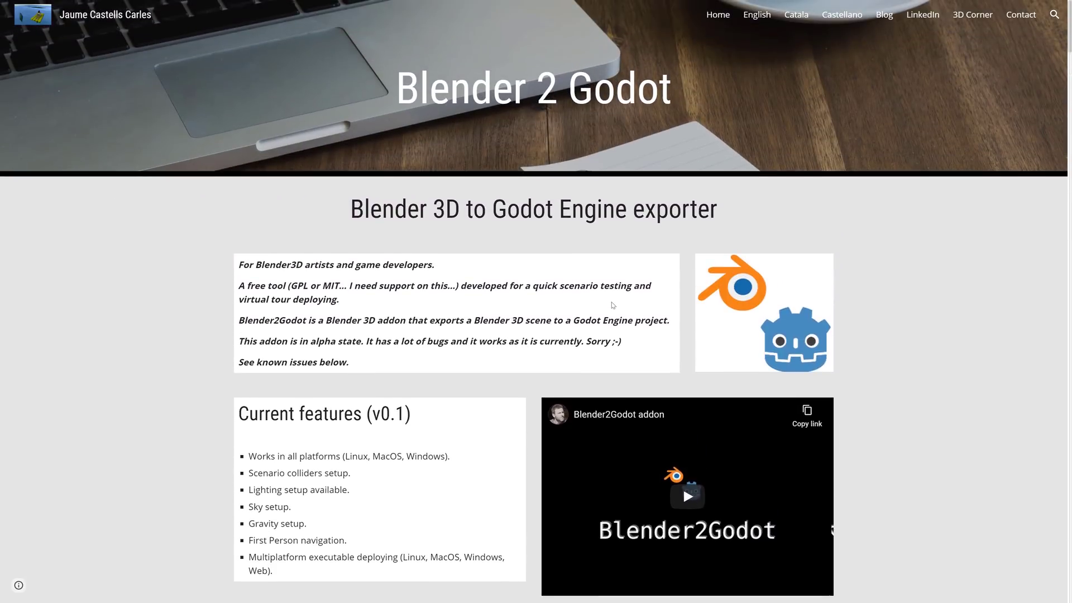
# View the blender2godot.zip page, then open the project's README.md.
pyautogui.hotkey('ctrl', 'Tab')
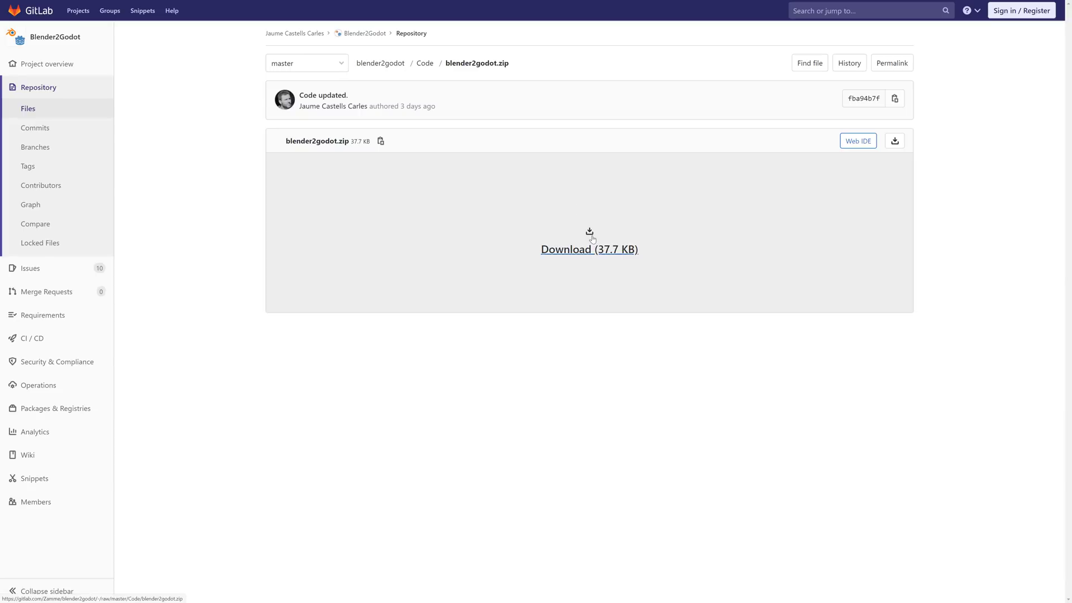
pyautogui.hotkey('ctrl', 'Tab')
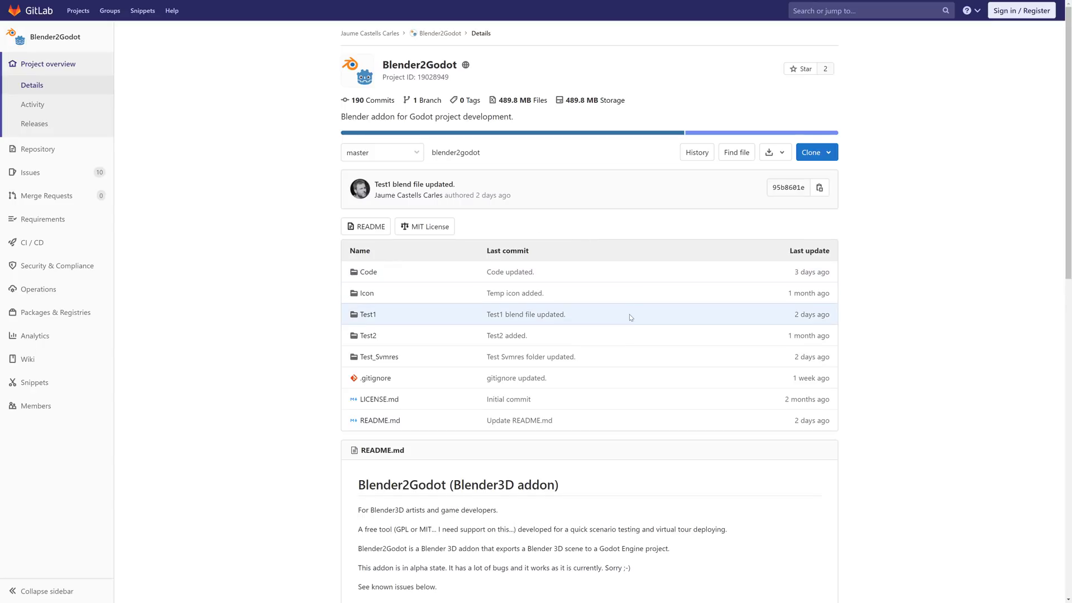
pyautogui.scroll(-3, 629, 310)
pyautogui.click(375, 335)
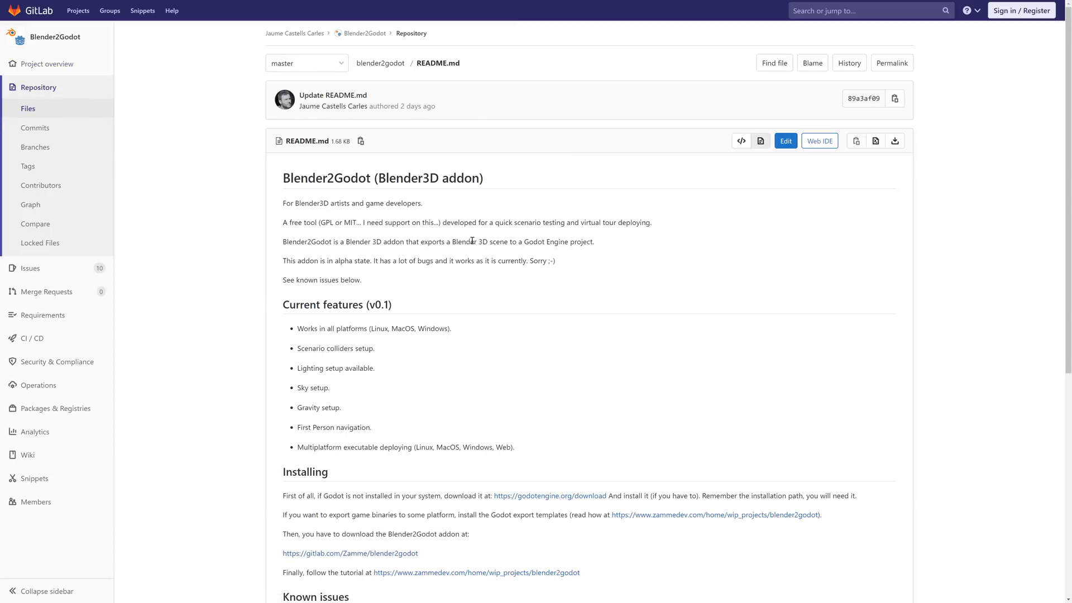
pyautogui.hotkey('alt', 'Left')
# Open LICENSE.md and look over its Copyright line.
pyautogui.click(373, 398)
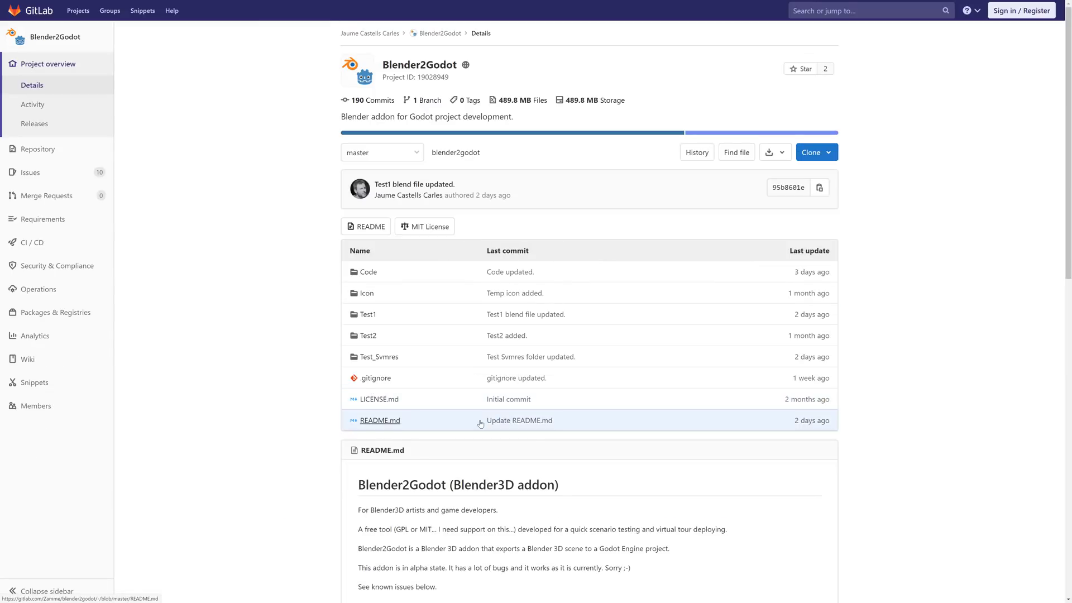
pyautogui.moveTo(274, 213); pyautogui.dragTo(466, 209)
pyautogui.click(465, 209)
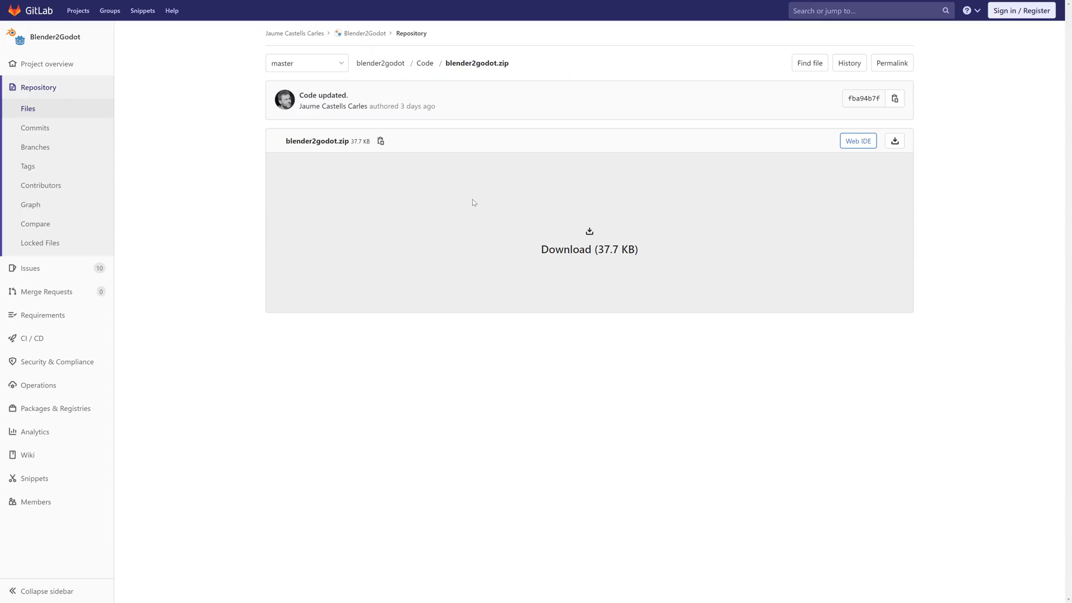
# In Blender, orbit around the five monkeys and open their context menu, then switch to Godot.
pyautogui.hotkey('alt', 'Tab')
pyautogui.click(477, 201)
pyautogui.rightClick(564, 267)
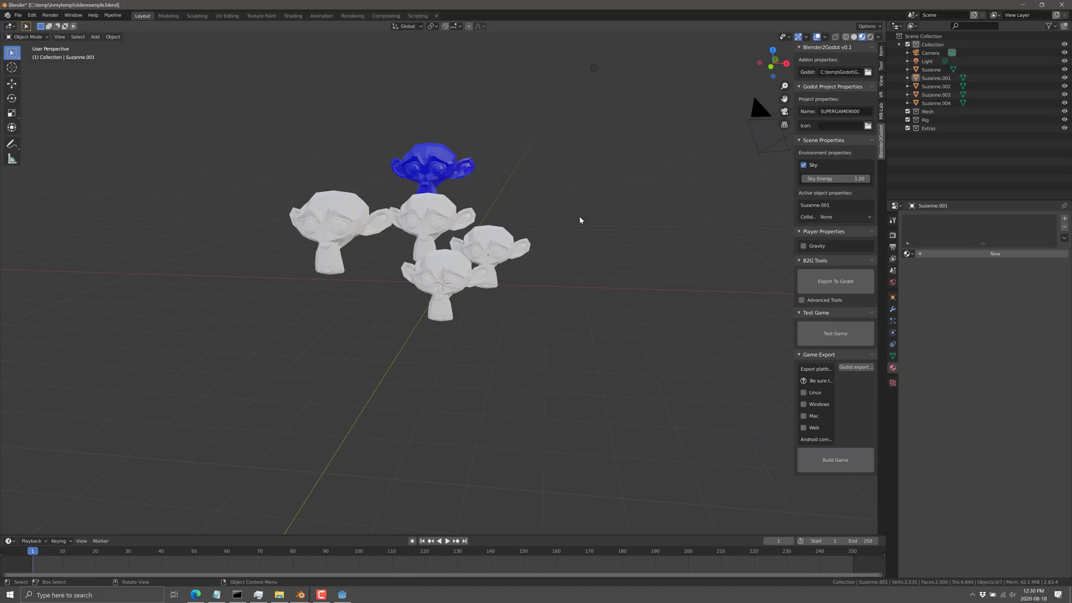
pyautogui.moveTo(590, 230); pyautogui.dragTo(542, 214, button='middle')
pyautogui.rightClick(542, 214)
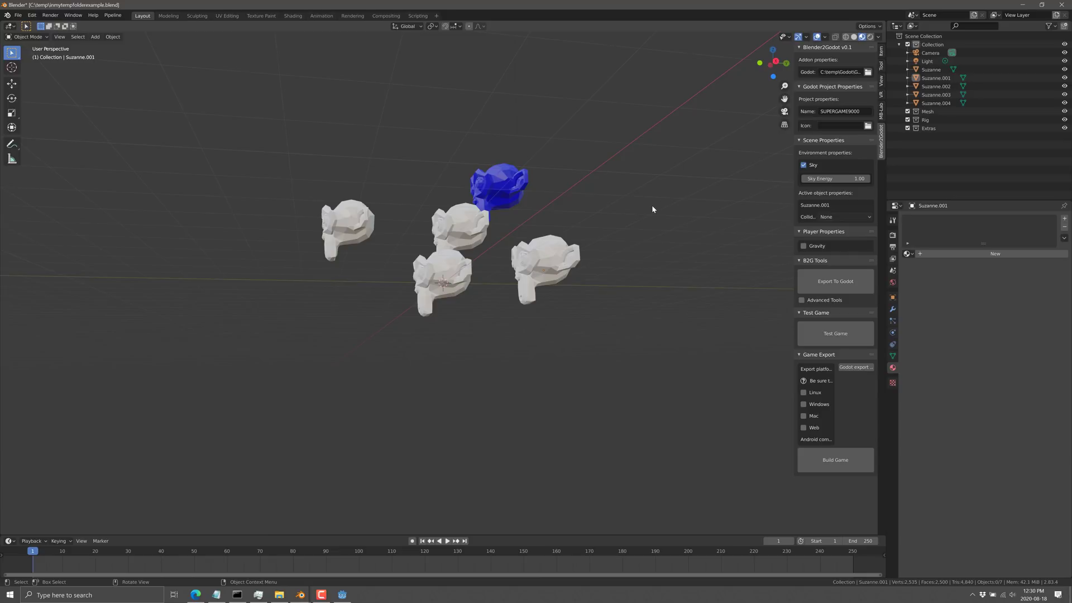
pyautogui.hotkey('alt', 'Tab')
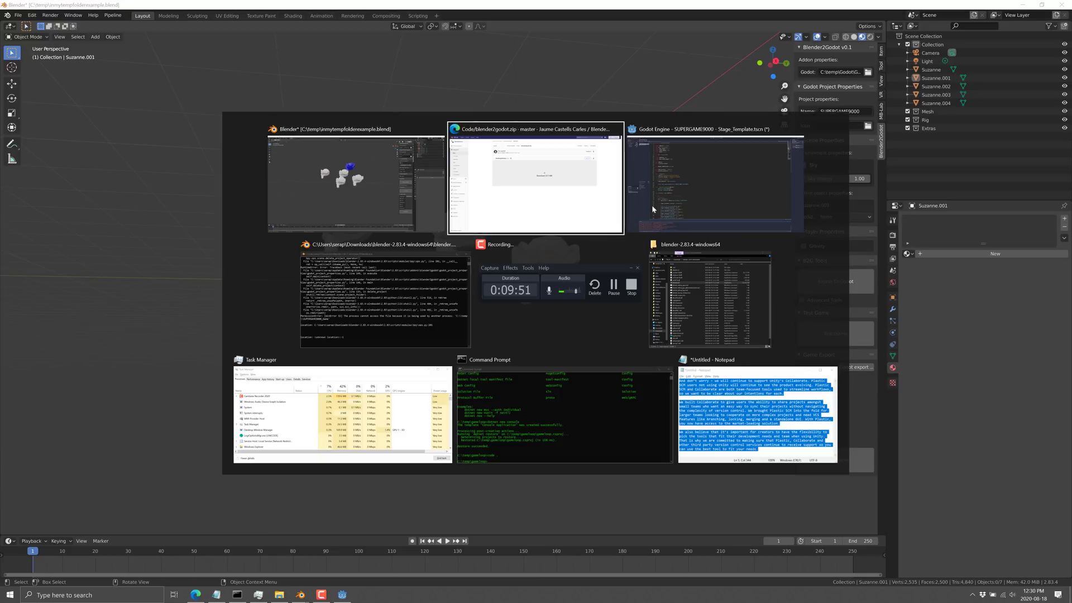